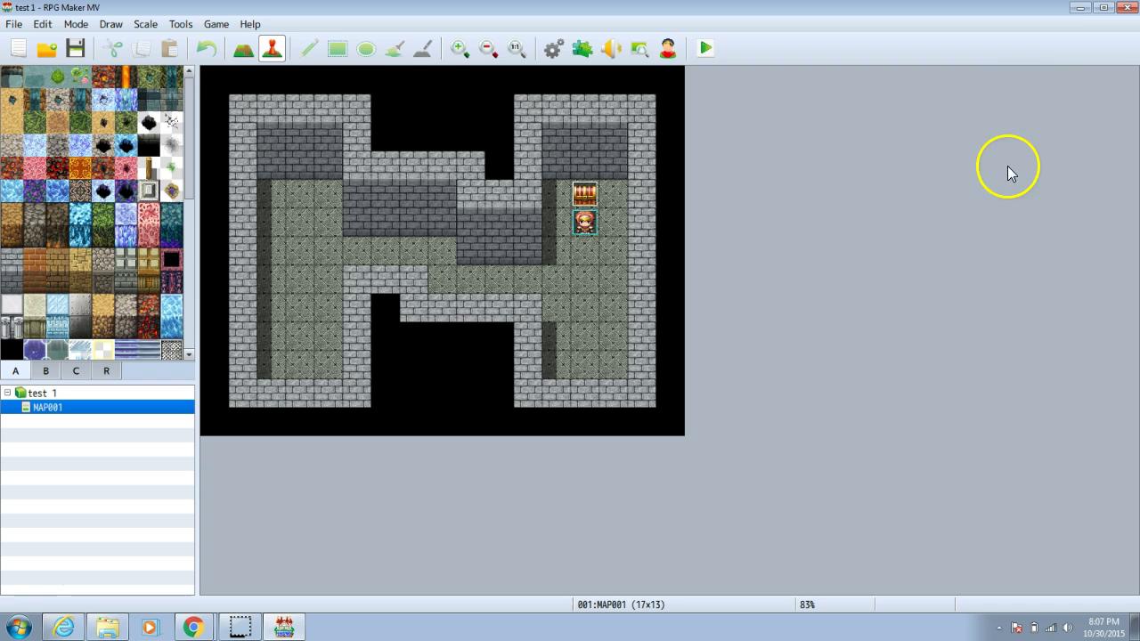
# - Search the whole computer for 'Generator' from the Computer window and maximize the results list
pyautogui.click(1076, 8)
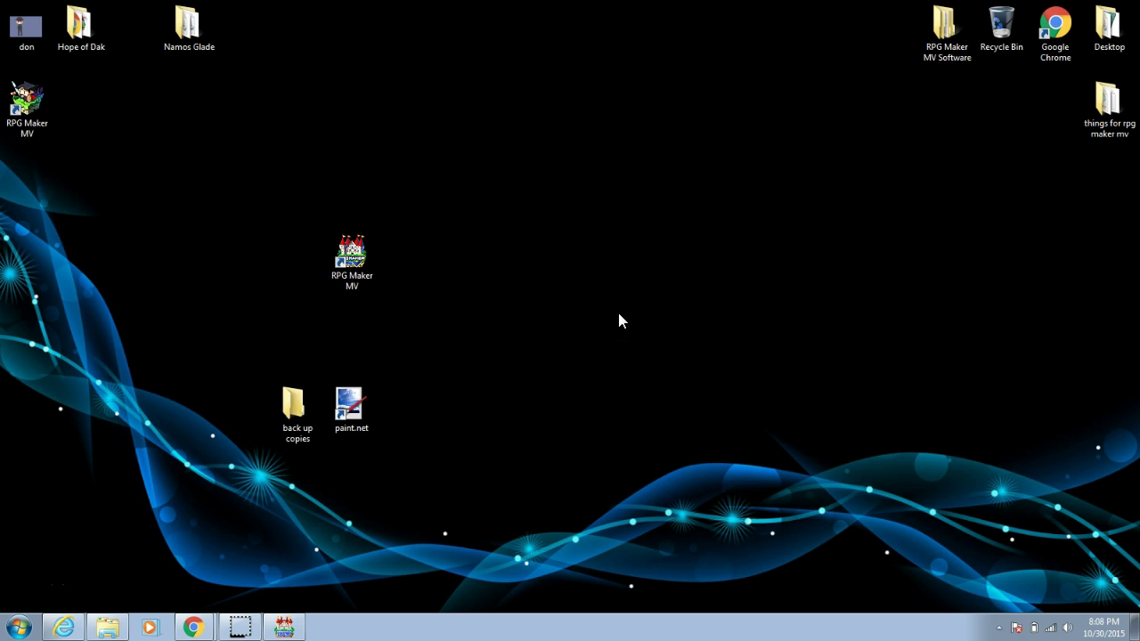
pyautogui.click(19, 628)
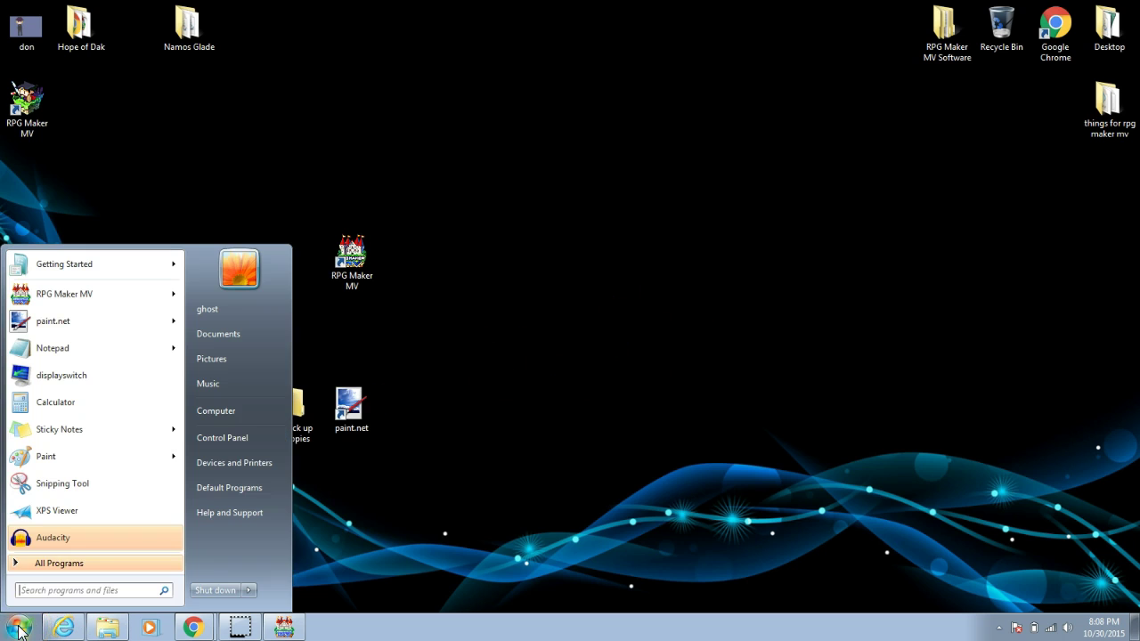
pyautogui.click(227, 418)
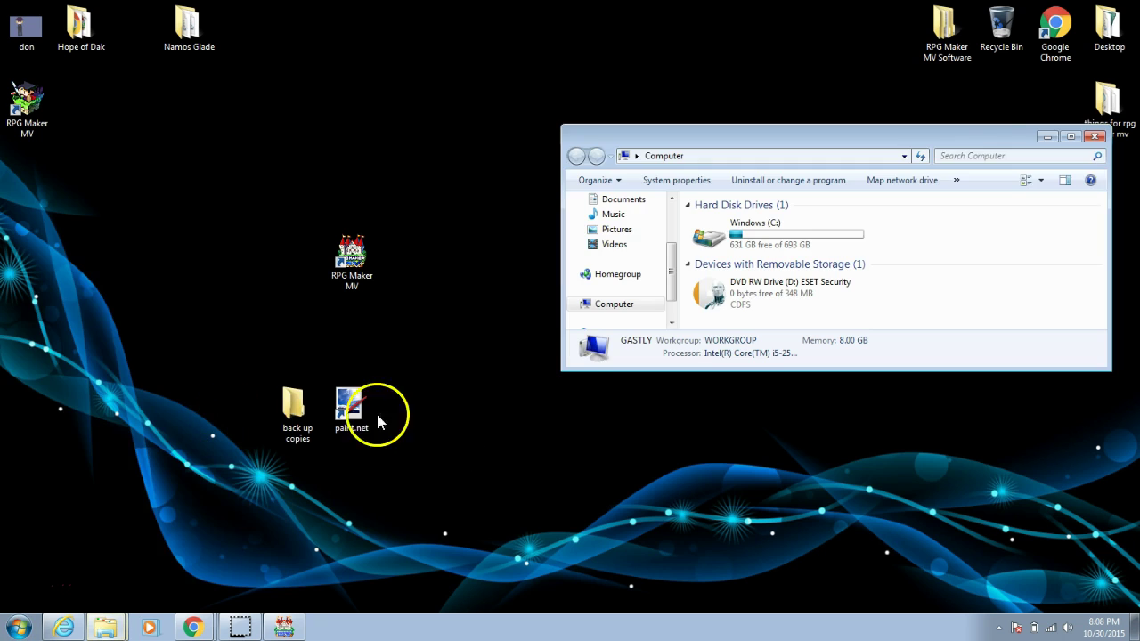
pyautogui.click(986, 156)
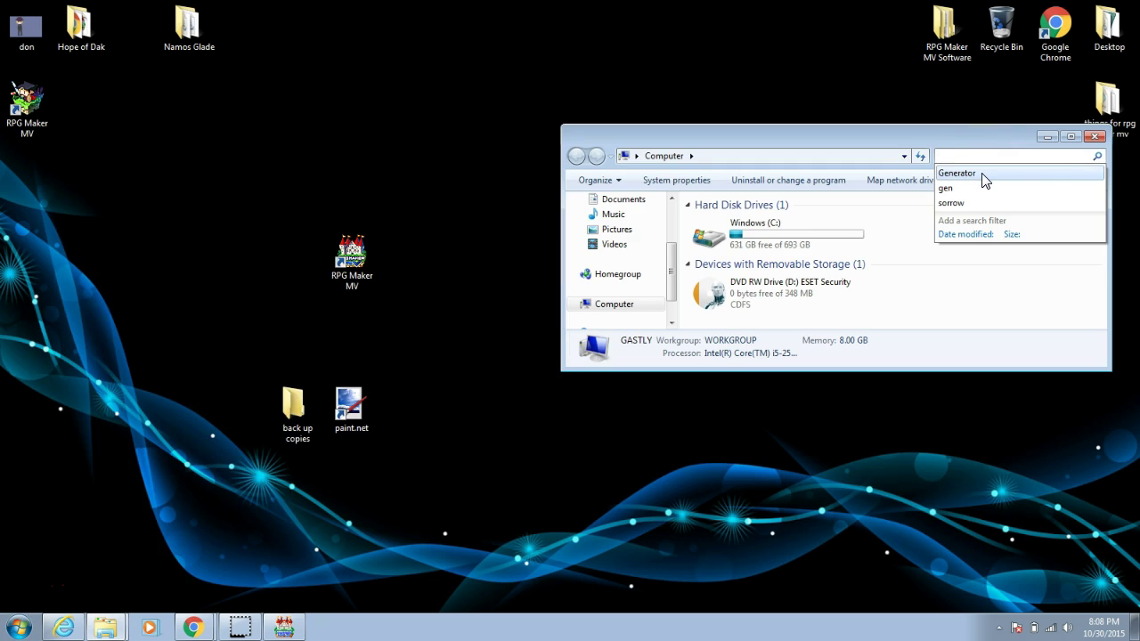
pyautogui.click(983, 174)
pyautogui.click(987, 155)
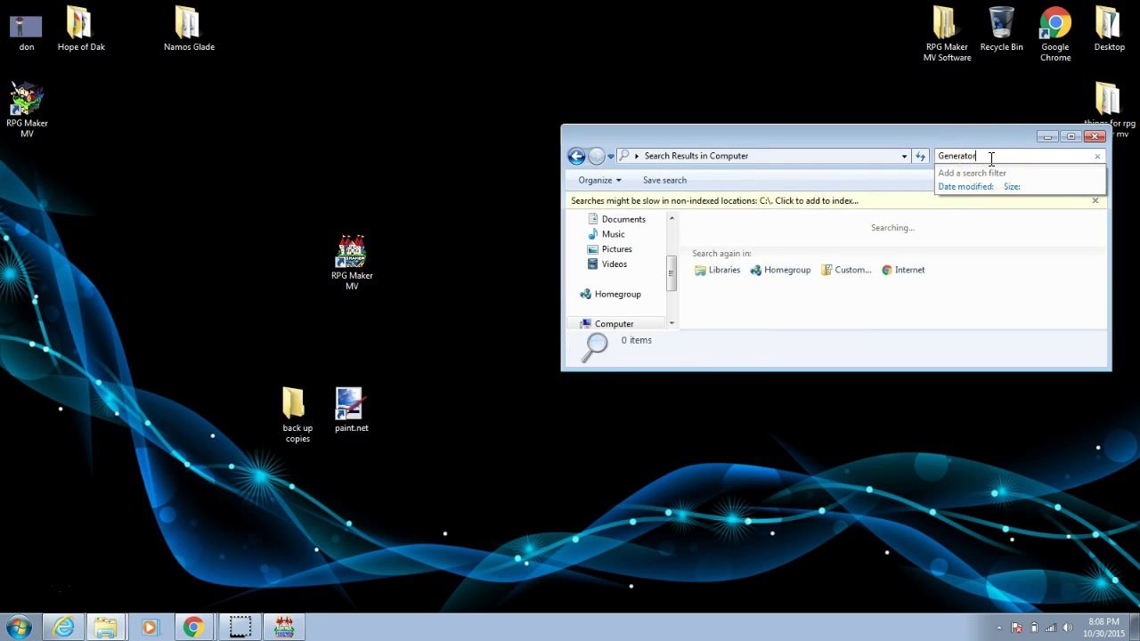
pyautogui.click(1071, 136)
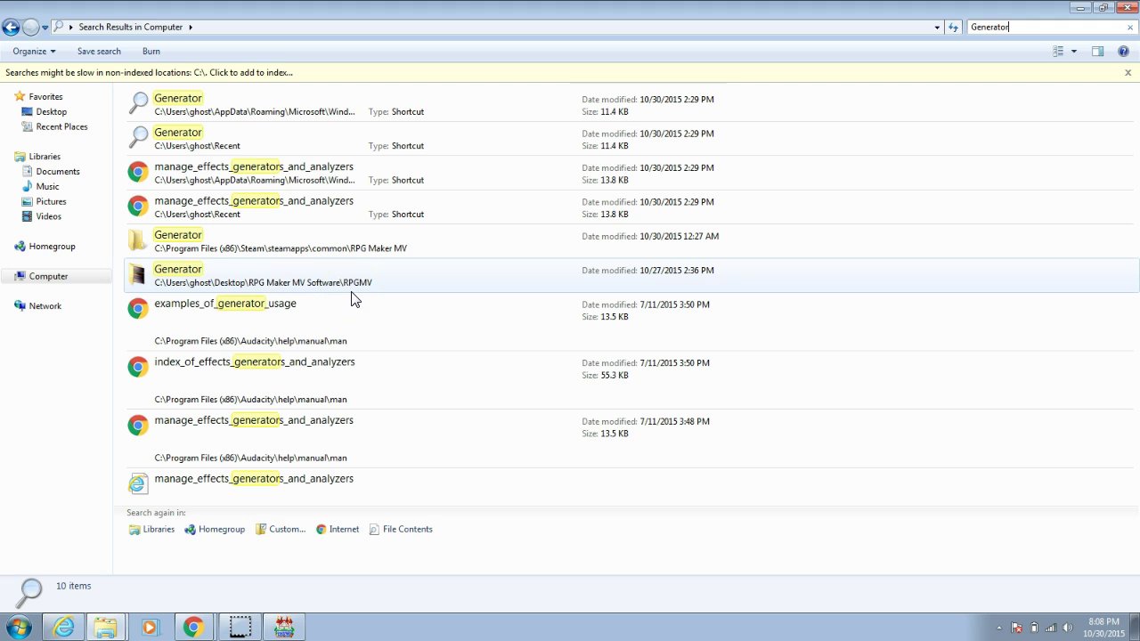
# - Open the RPG Maker MV Generator's Face > Male folder and preview FG_AccA_p02_c1_m013
pyautogui.doubleClick(398, 287)
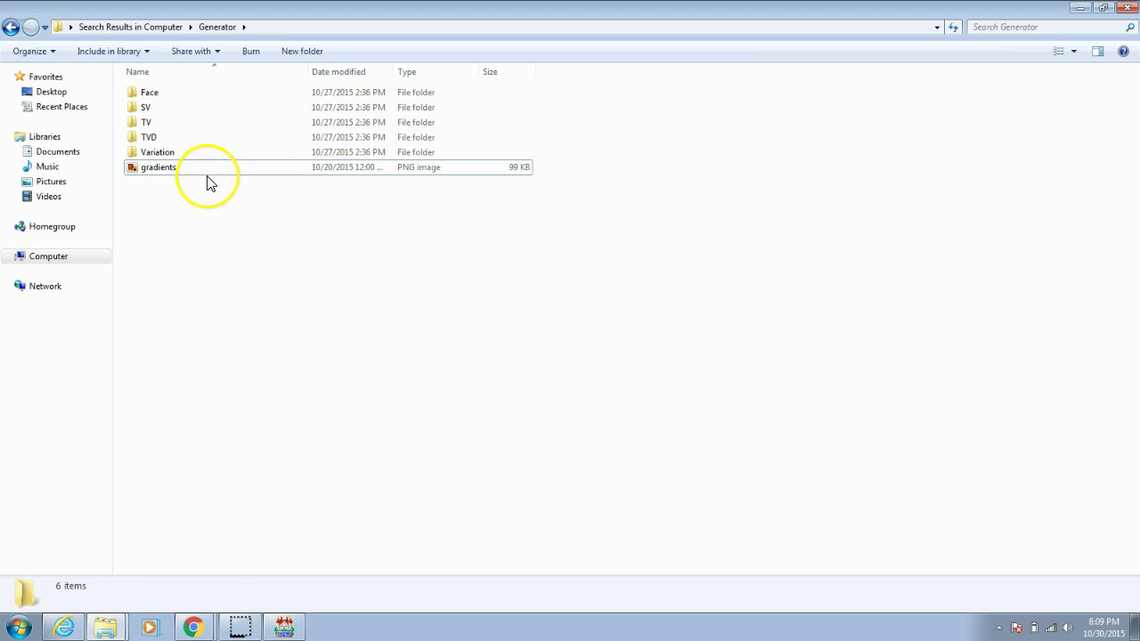
pyautogui.press('super+Down')
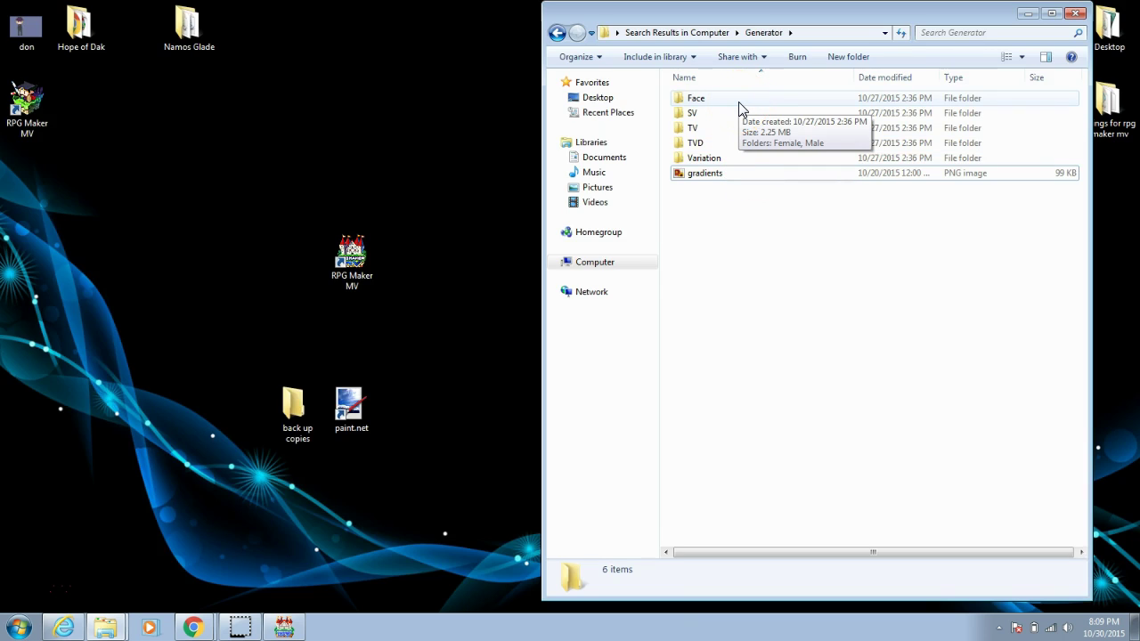
pyautogui.doubleClick(738, 102)
pyautogui.click(736, 114)
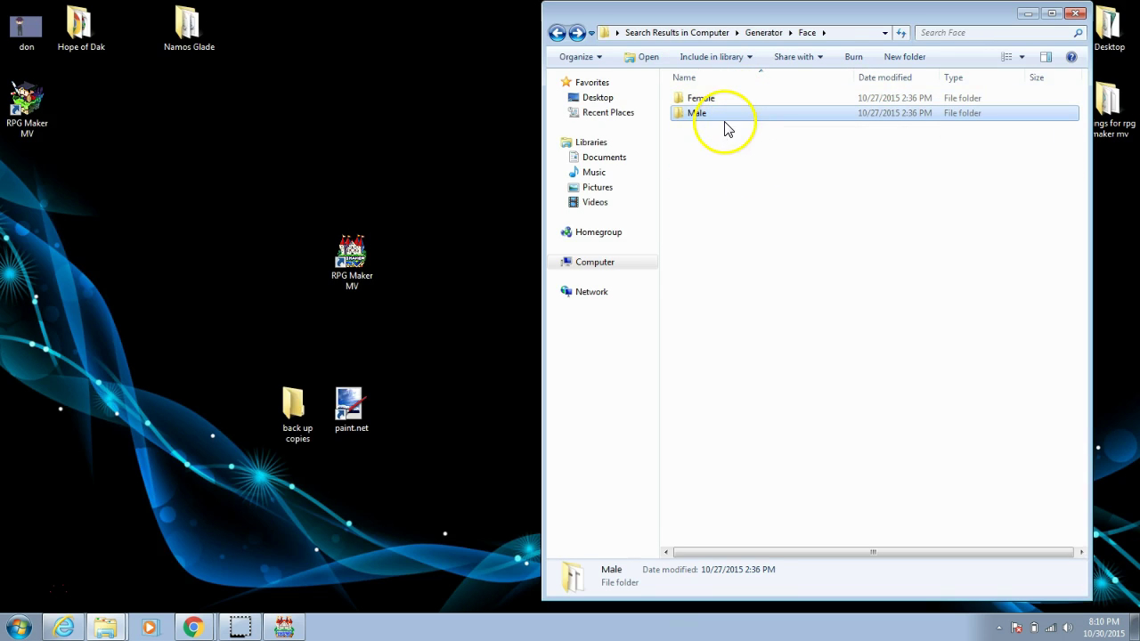
pyautogui.doubleClick(721, 114)
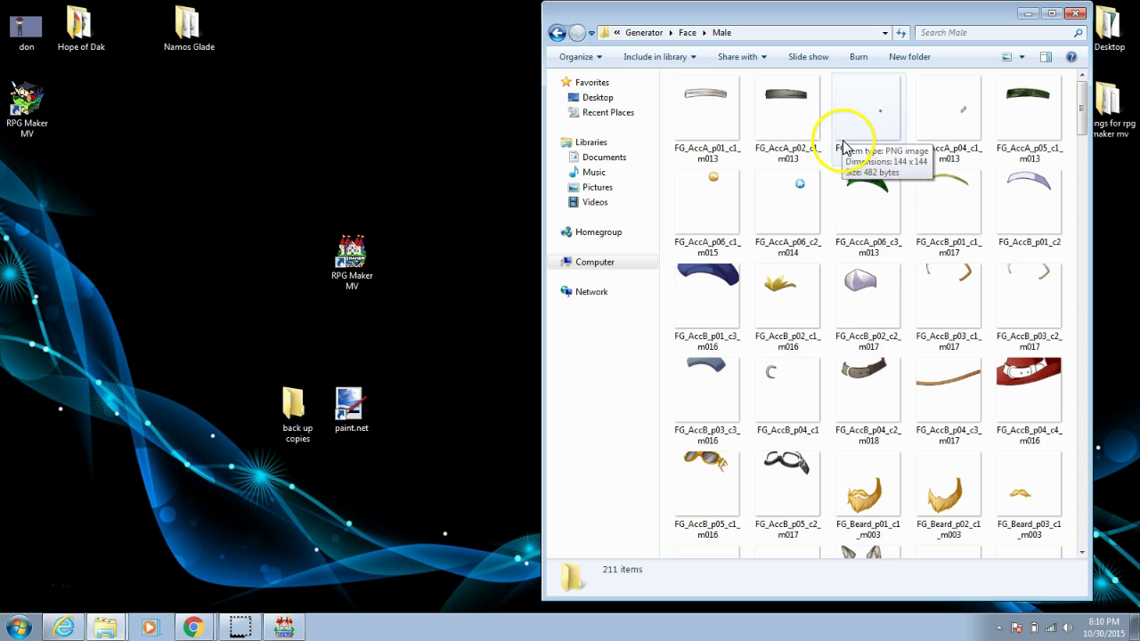
pyautogui.doubleClick(791, 133)
pyautogui.scroll(2, 654, 258)
pyautogui.press('Escape')
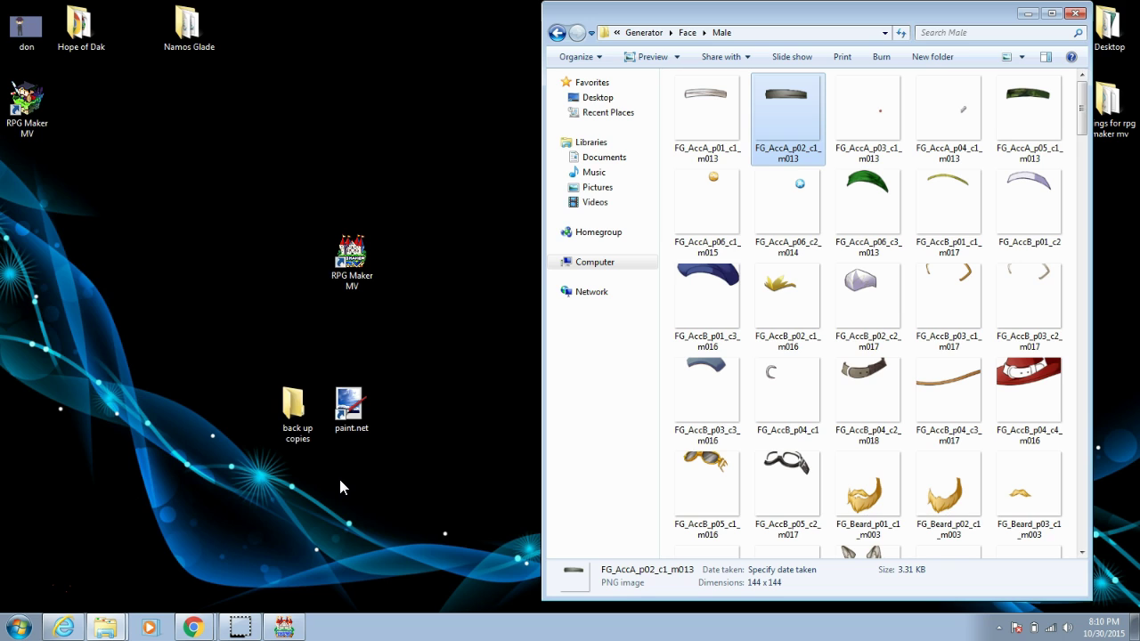
# - Copy FG_AccA_p02_c1_m013 from the Male face folder into the back up copies folder
pyautogui.doubleClick(300, 428)
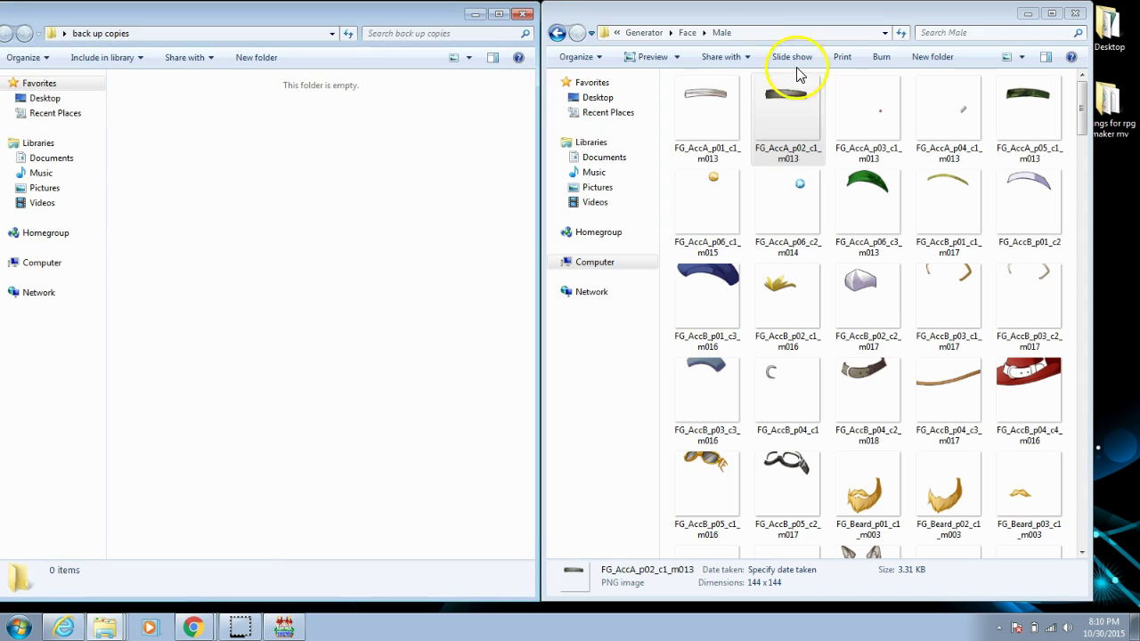
pyautogui.rightClick(790, 110)
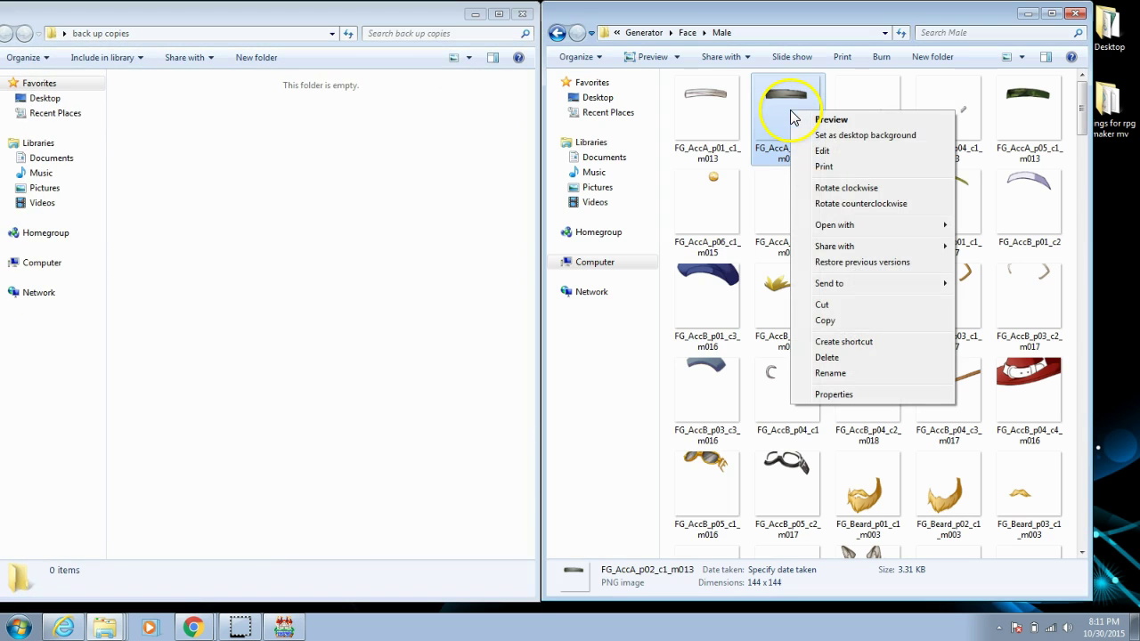
pyautogui.click(833, 319)
pyautogui.rightClick(231, 239)
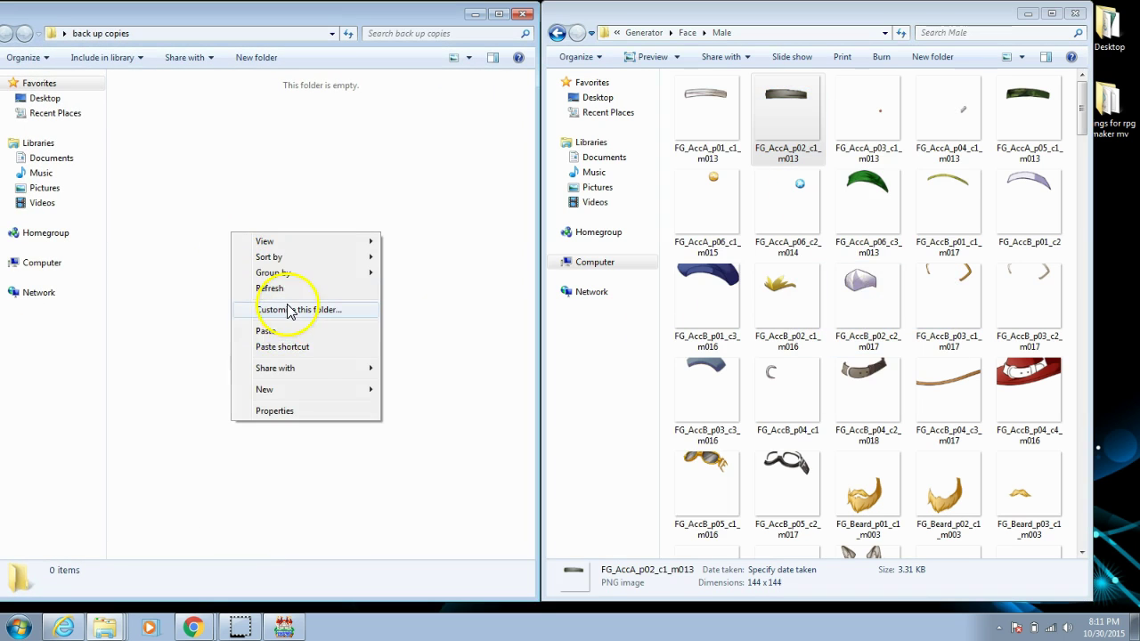
pyautogui.click(289, 333)
pyautogui.click(767, 89)
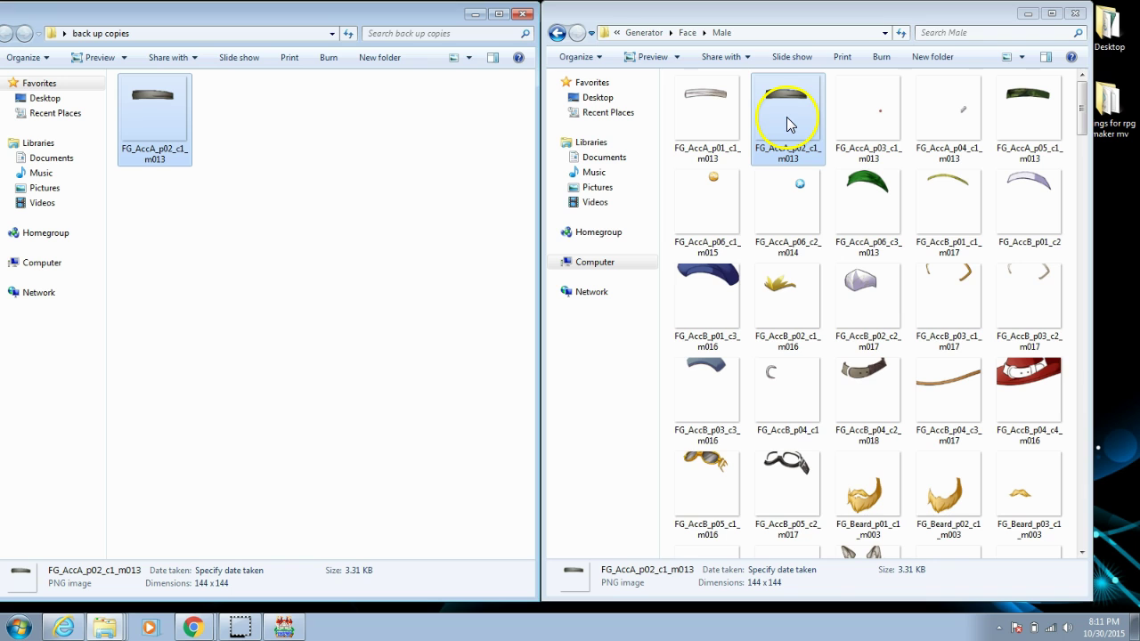
# - Navigate from Face back to the Generator's SV > Male folder and preview an SV_AccA_p02 sprite sheet
pyautogui.click(556, 34)
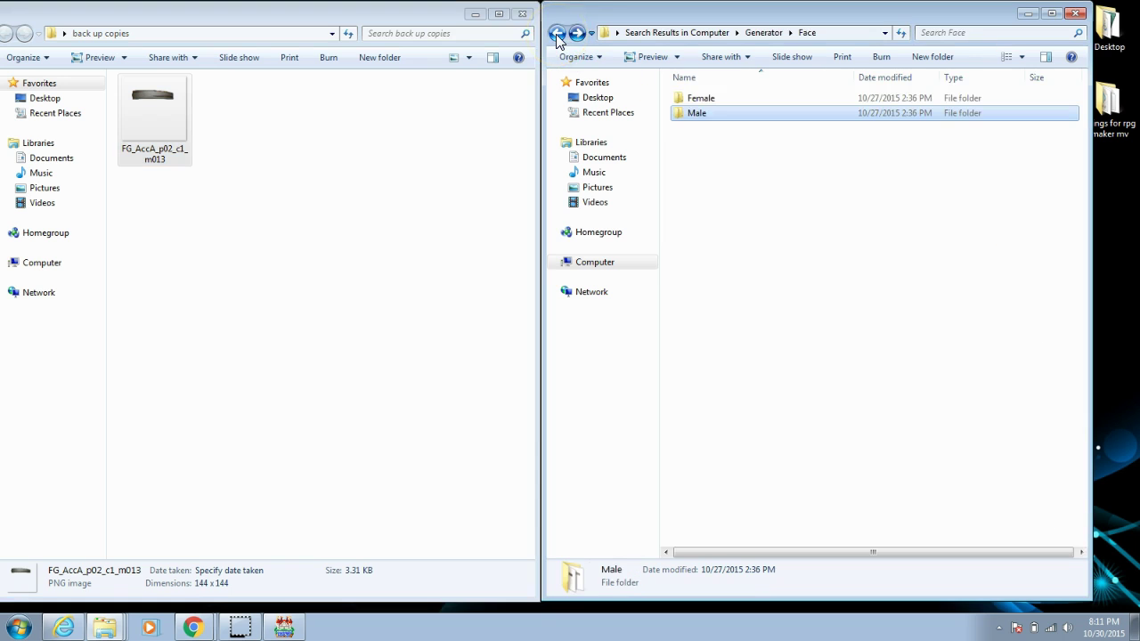
pyautogui.click(556, 34)
pyautogui.doubleClick(693, 113)
pyautogui.click(556, 34)
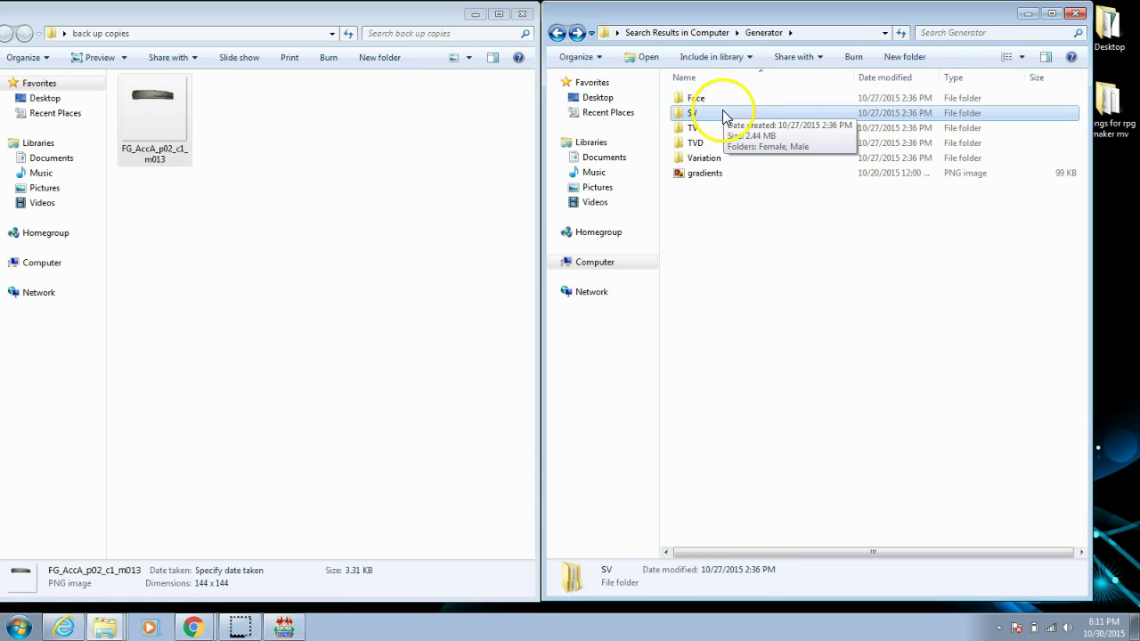
pyautogui.doubleClick(714, 117)
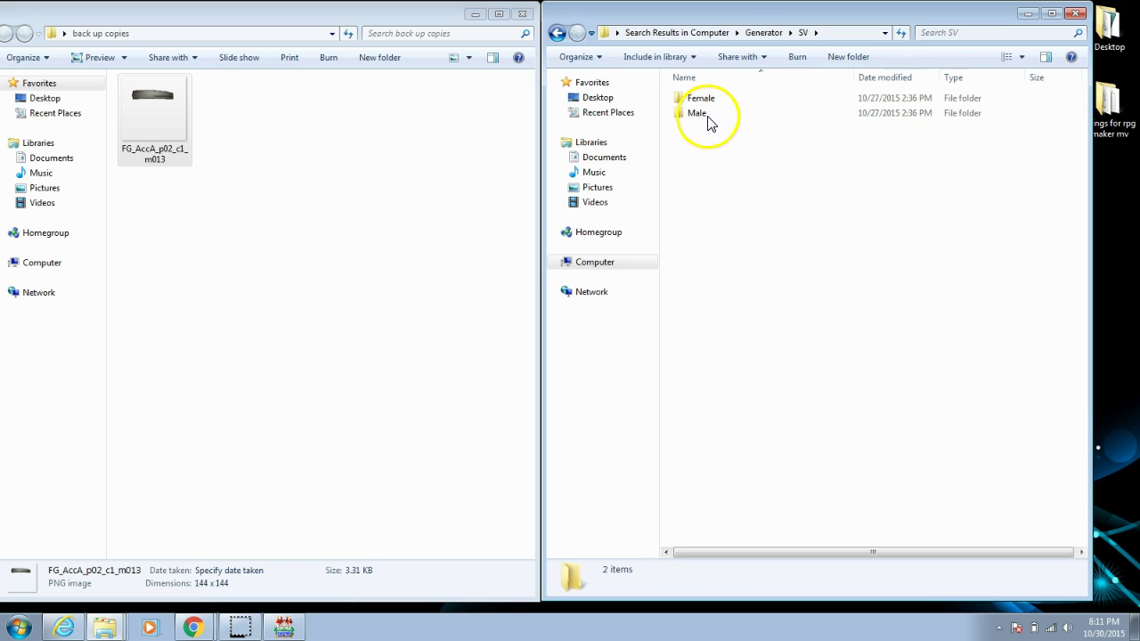
pyautogui.doubleClick(710, 116)
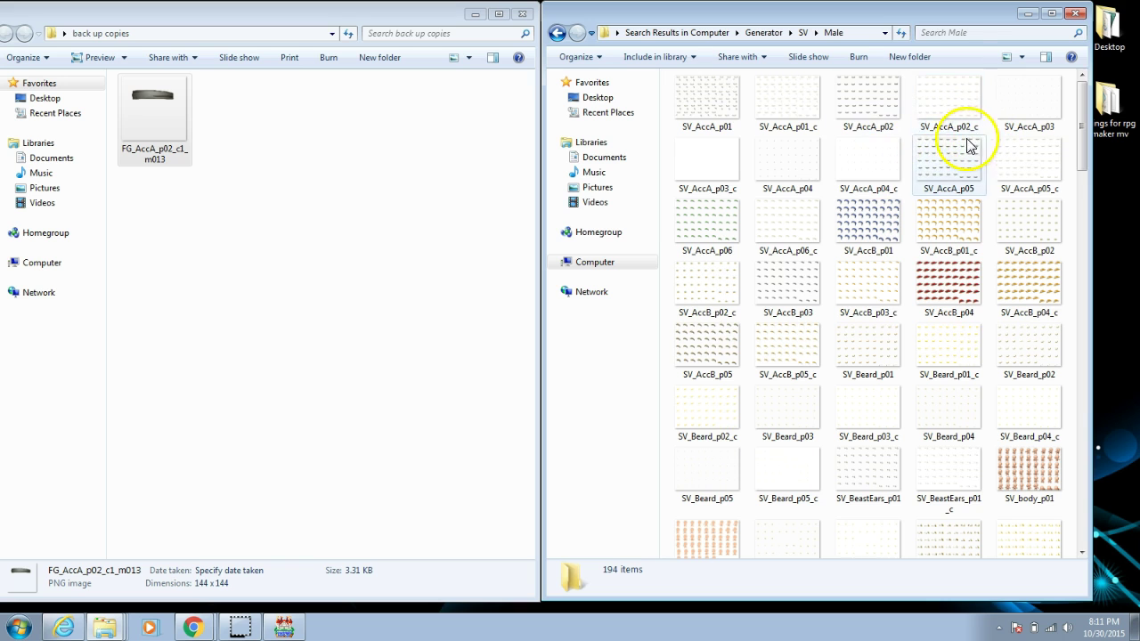
pyautogui.doubleClick(944, 107)
pyautogui.click(1039, 59)
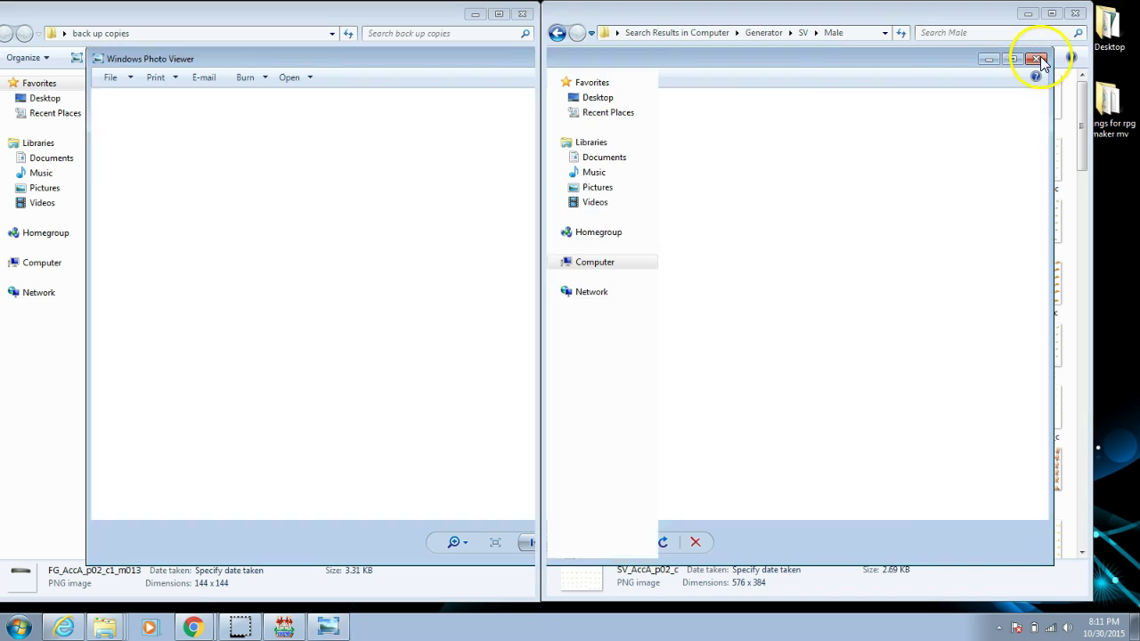
# - Copy SV_AccA_p02 into back up copies and head back up the folder tree
pyautogui.doubleClick(910, 105)
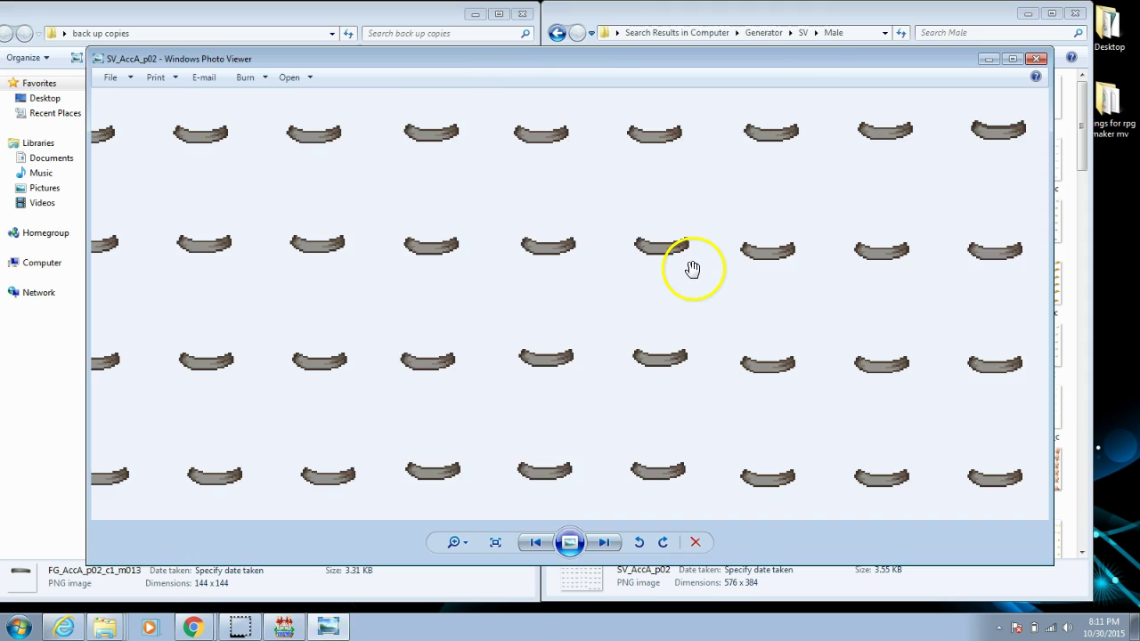
pyautogui.press('Escape')
pyautogui.rightClick(869, 106)
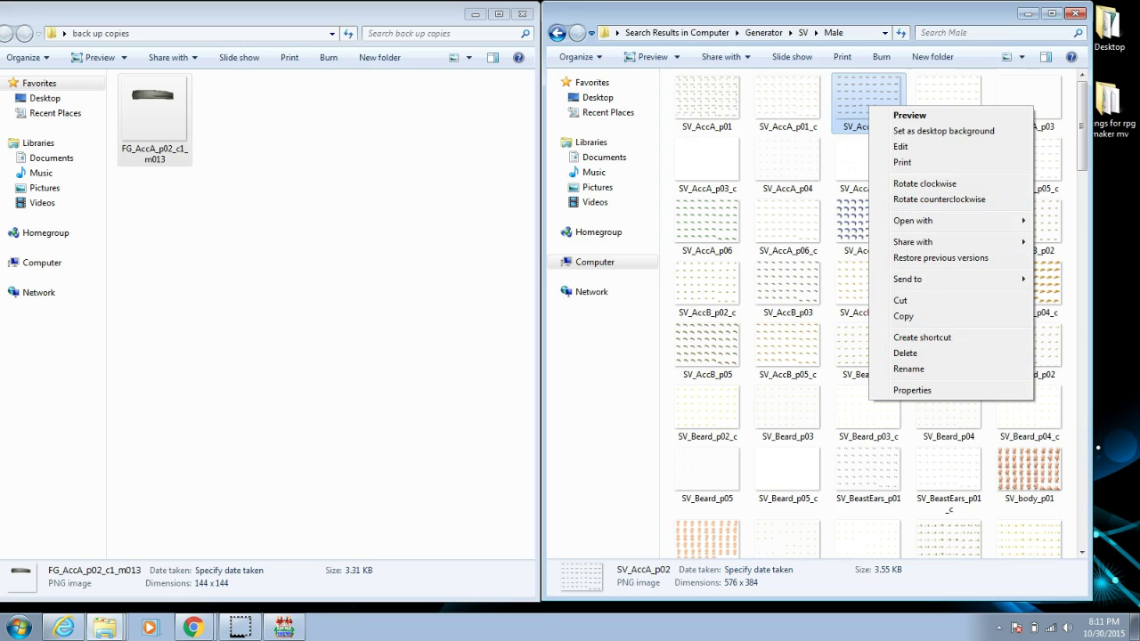
pyautogui.click(898, 316)
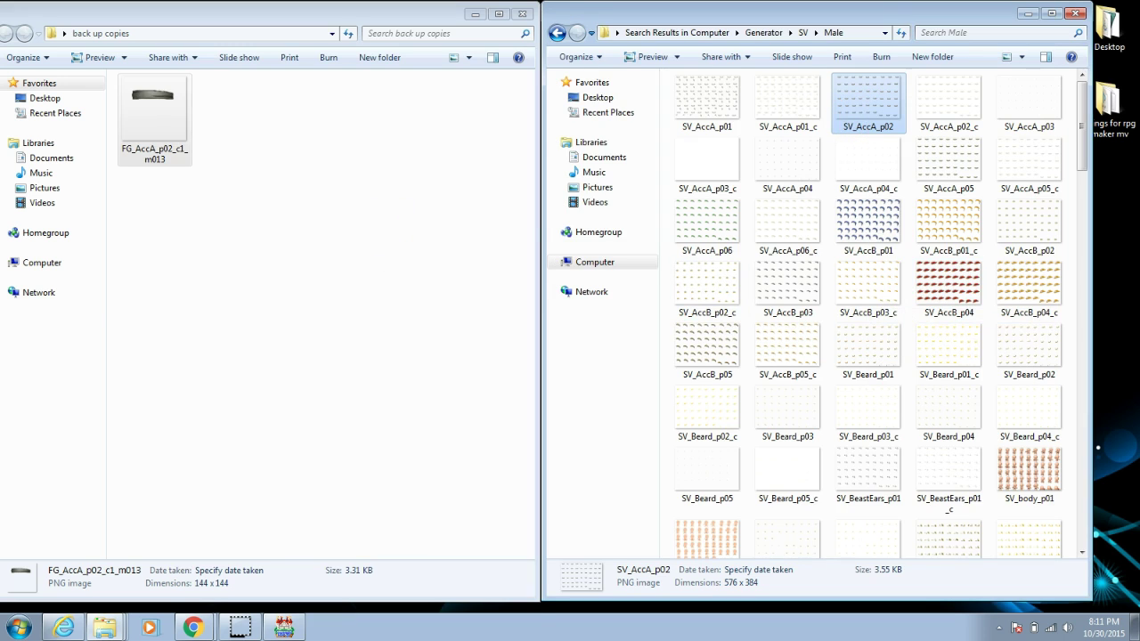
pyautogui.hotkey('ctrl', 'v')
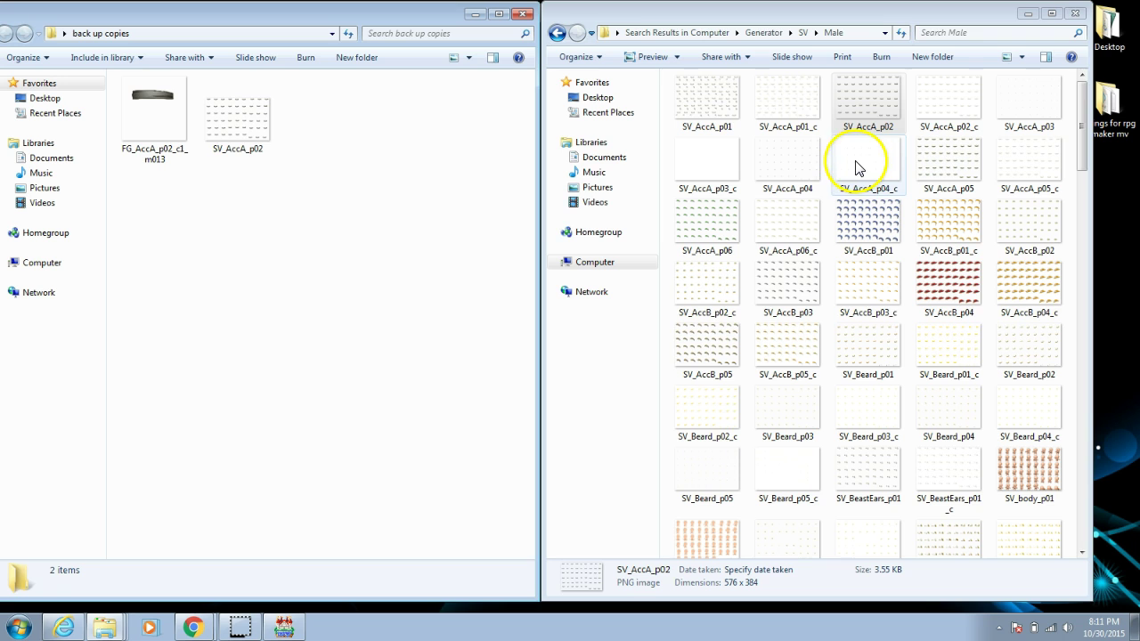
pyautogui.click(950, 138)
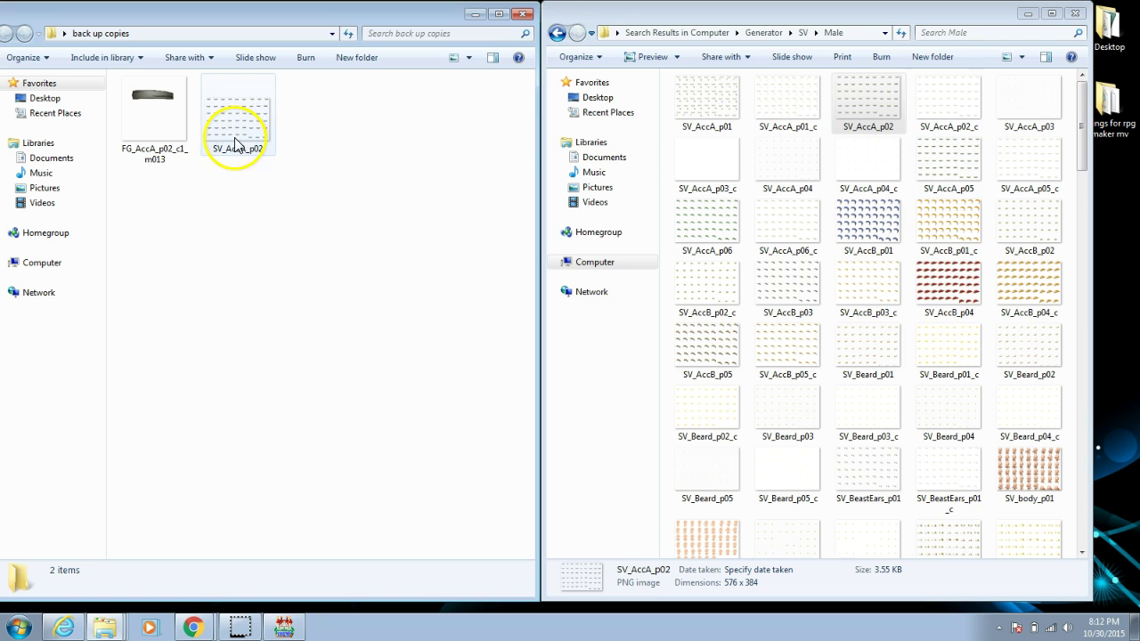
pyautogui.click(556, 33)
# - Copy TV_AccA_p02 from TV > Male into the back up copies folder
pyautogui.click(557, 33)
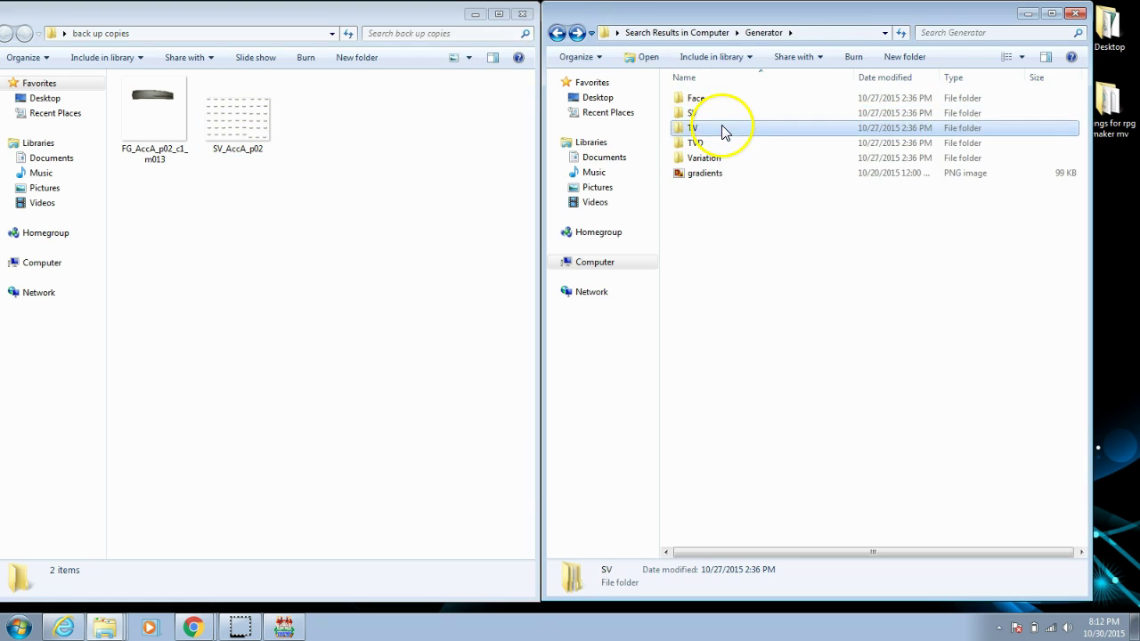
pyautogui.doubleClick(723, 131)
pyautogui.doubleClick(722, 115)
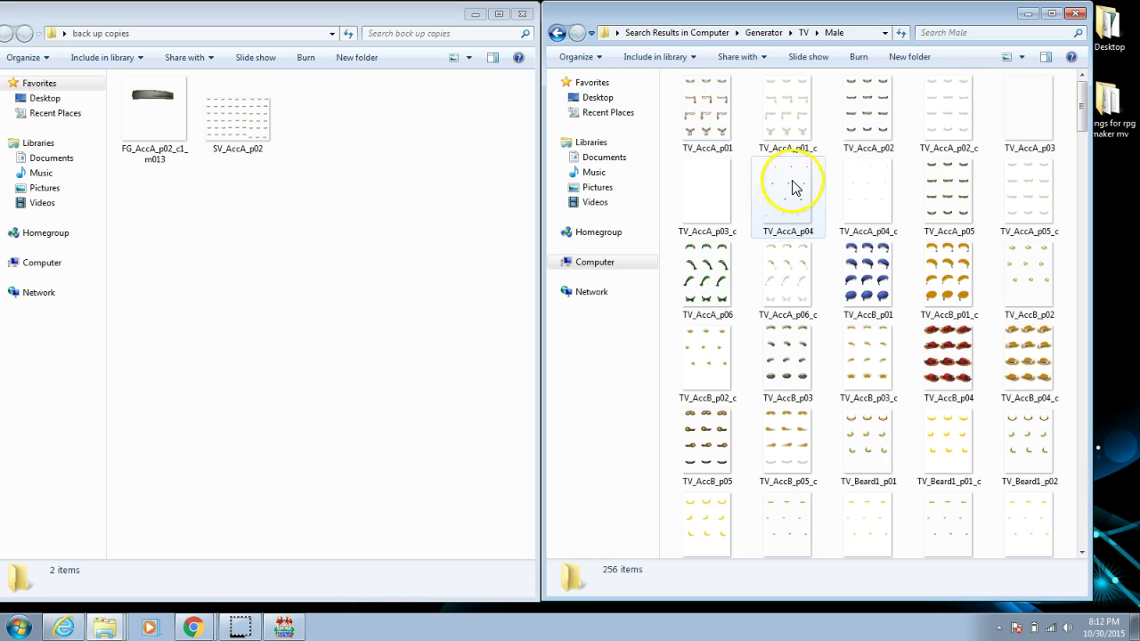
pyautogui.rightClick(853, 99)
pyautogui.click(909, 316)
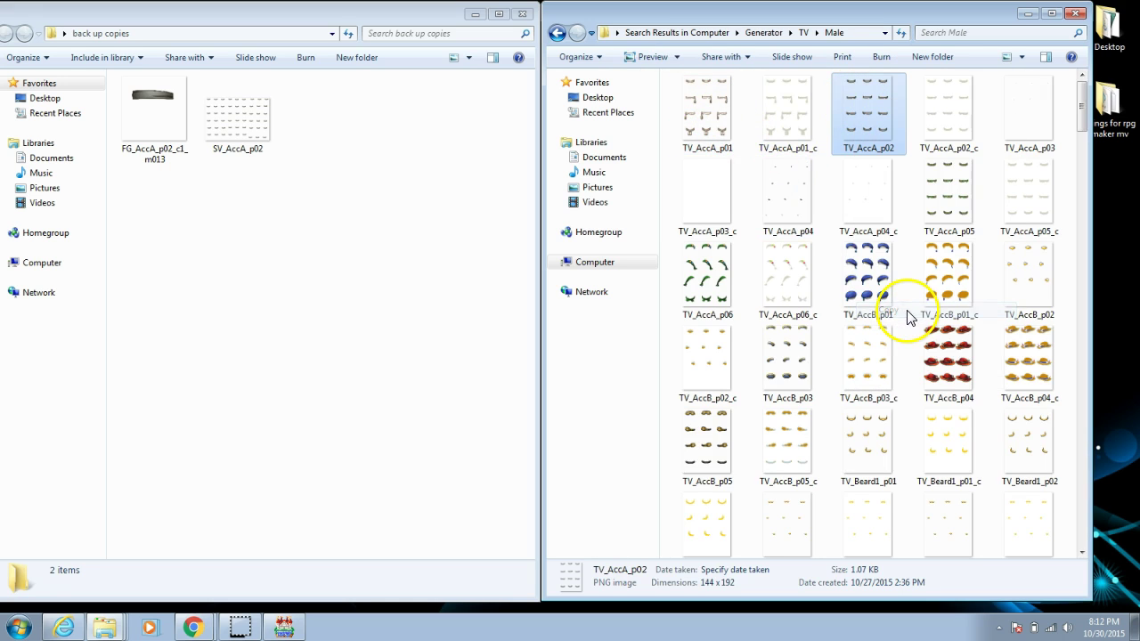
pyautogui.rightClick(323, 163)
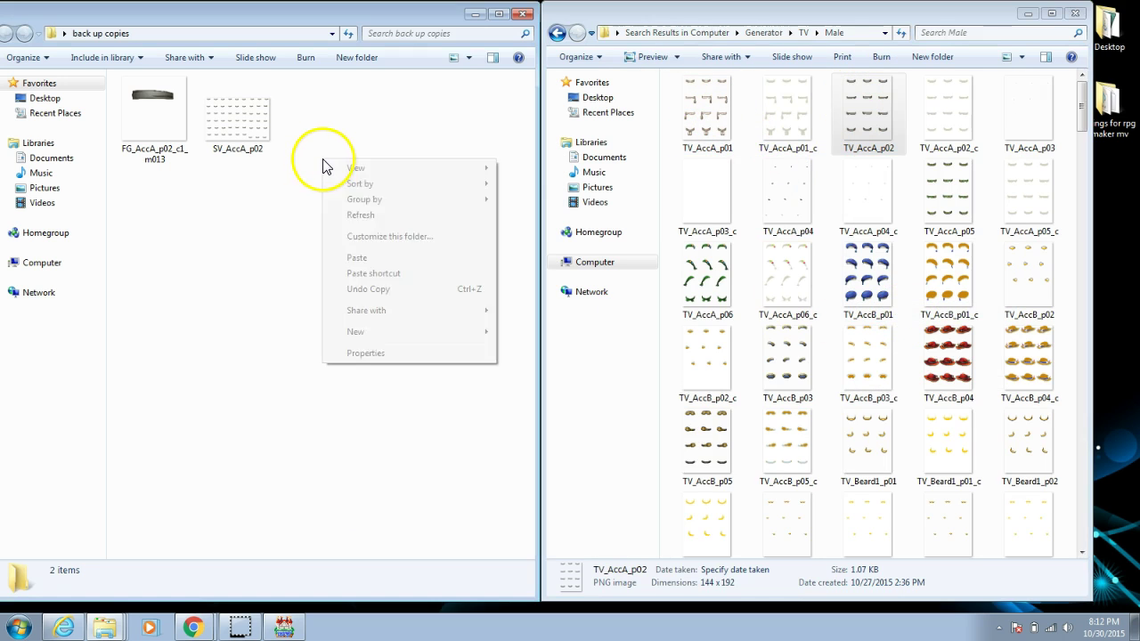
pyautogui.click(356, 257)
# - Drag TVD_AccA_p02 from TVD > Male into the back up copies folder
pyautogui.hotkey('alt', 'Left')
pyautogui.hotkey('alt', 'Left')
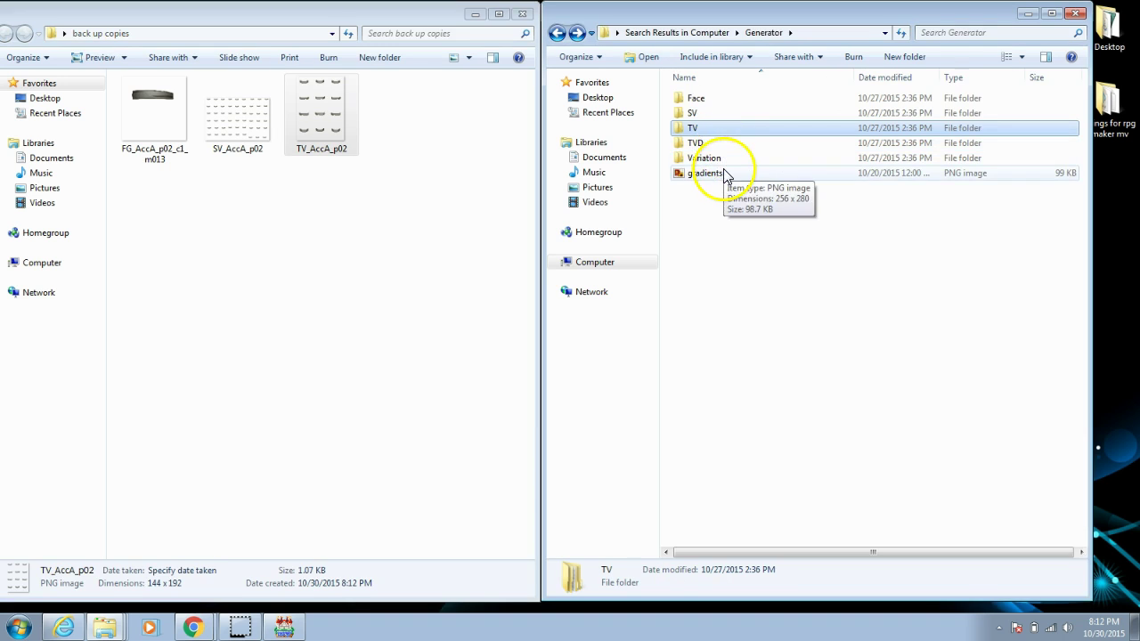
pyautogui.doubleClick(726, 142)
pyautogui.doubleClick(723, 116)
pyautogui.moveTo(868, 93); pyautogui.dragTo(283, 300)
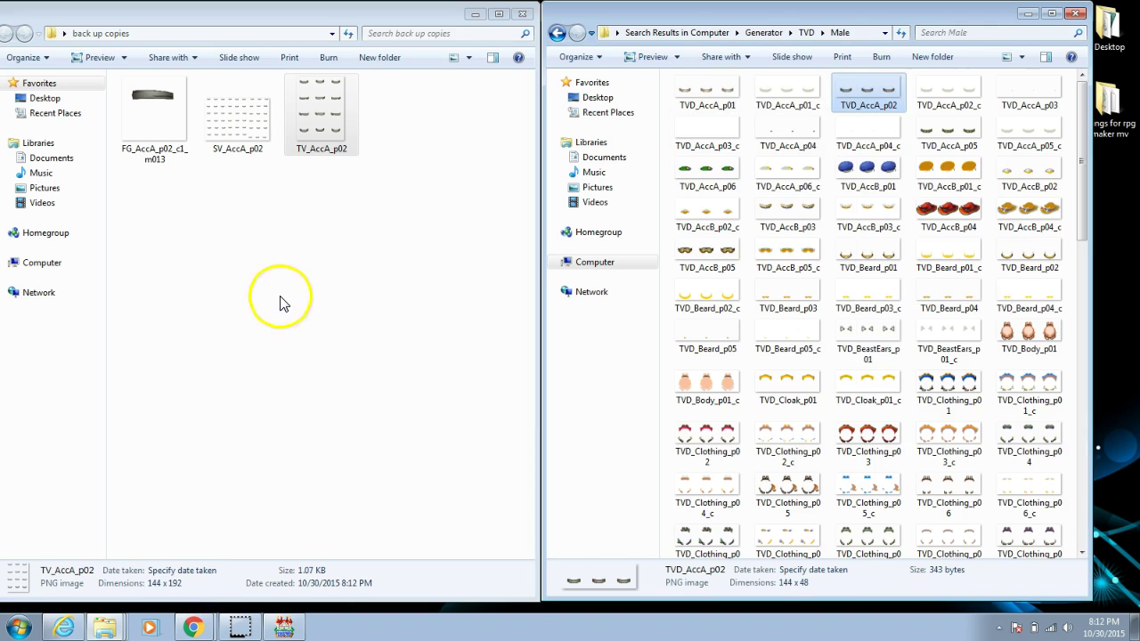
pyautogui.click(558, 33)
# - Copy icon_AccA_p02 from the Variation Male icons into back up copies
pyautogui.doubleClick(704, 112)
pyautogui.rightClick(783, 102)
pyautogui.click(833, 294)
pyautogui.rightClick(368, 295)
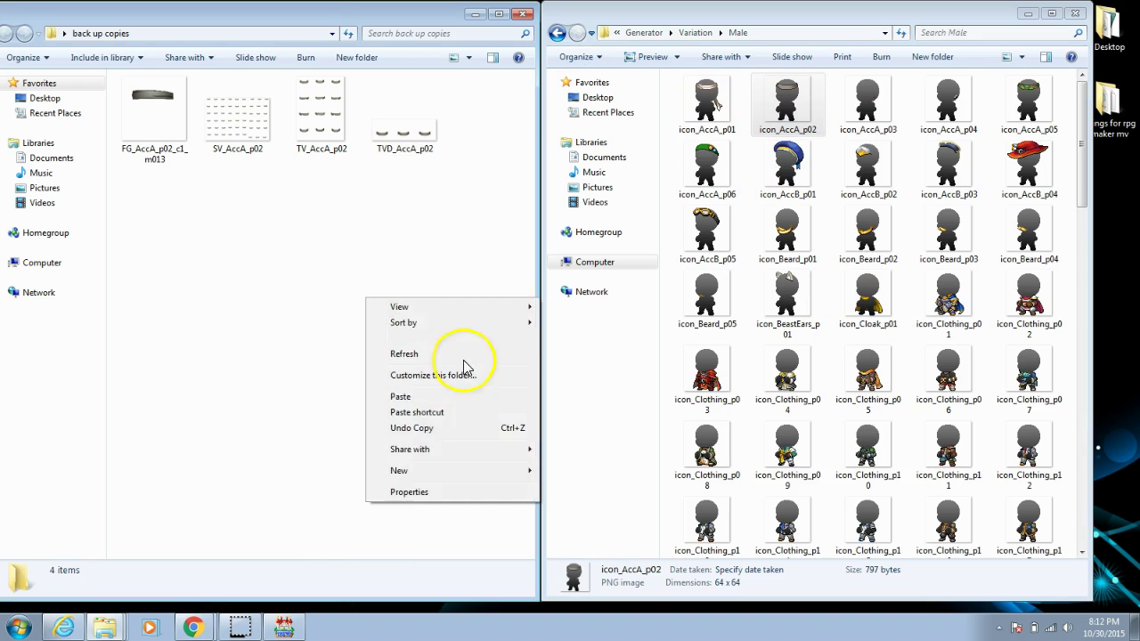
pyautogui.click(419, 397)
pyautogui.click(428, 259)
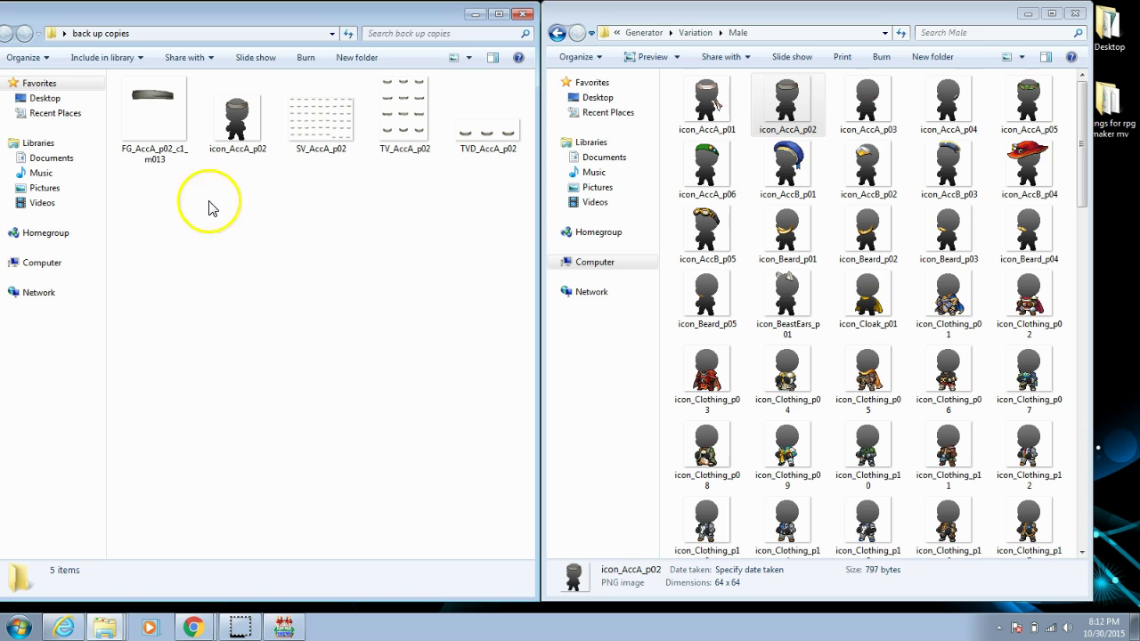
# - Close the back up copies window and launch paint.net from its desktop shortcut
pyautogui.click(524, 15)
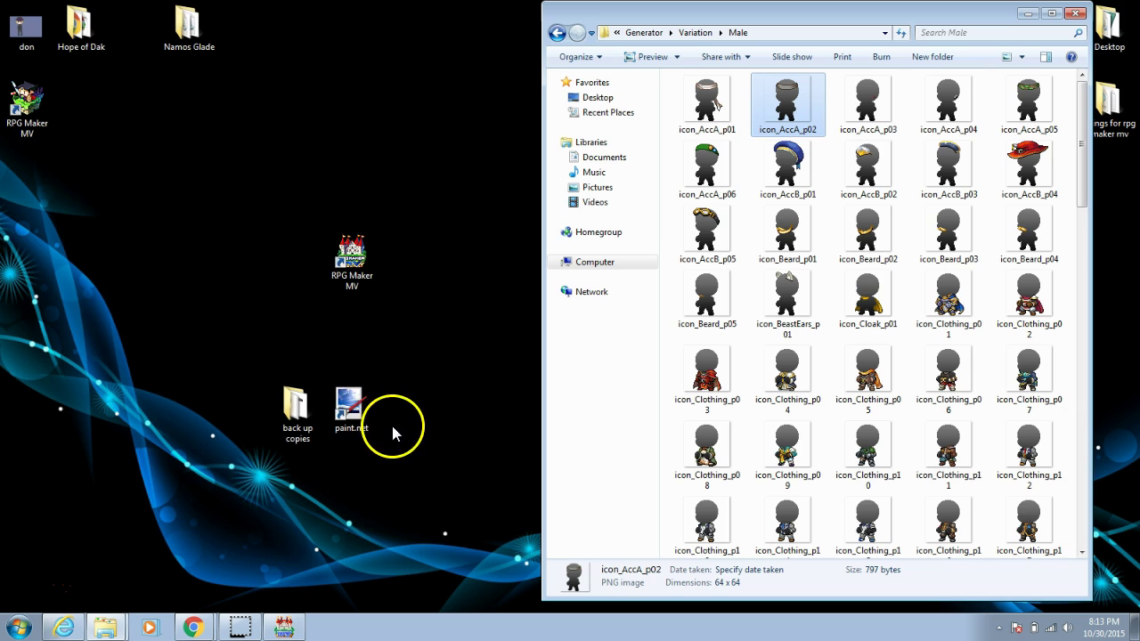
pyautogui.doubleClick(350, 408)
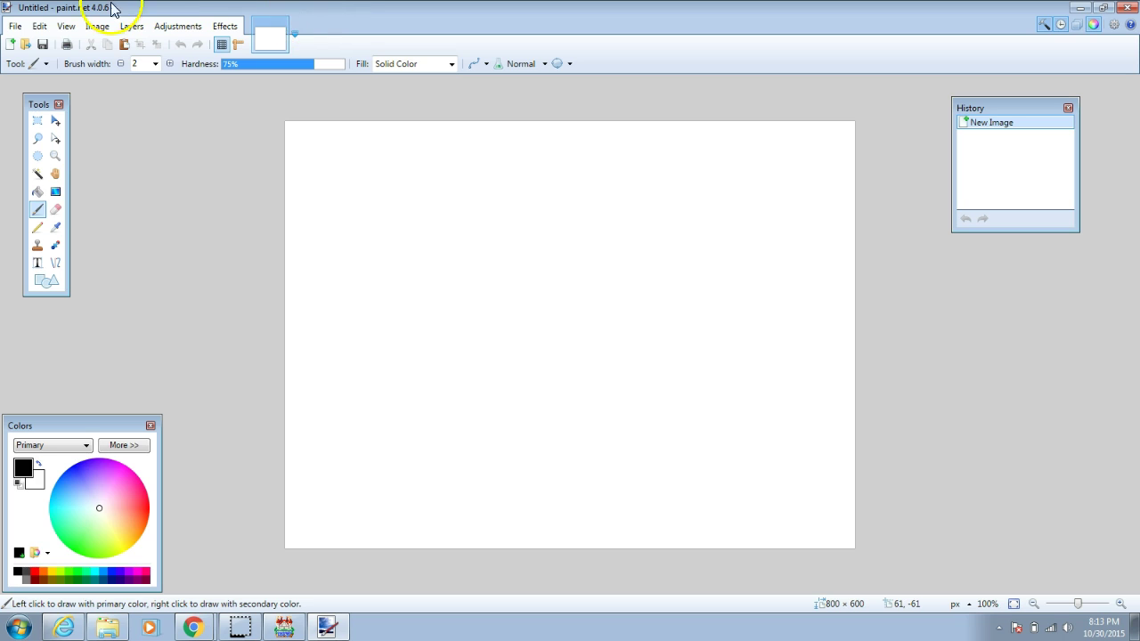
# - Open FG_AccA_p02_c1_m013 in paint.net by searching drive C and browsing Generator > Face > Male
pyautogui.click(15, 26)
pyautogui.click(45, 59)
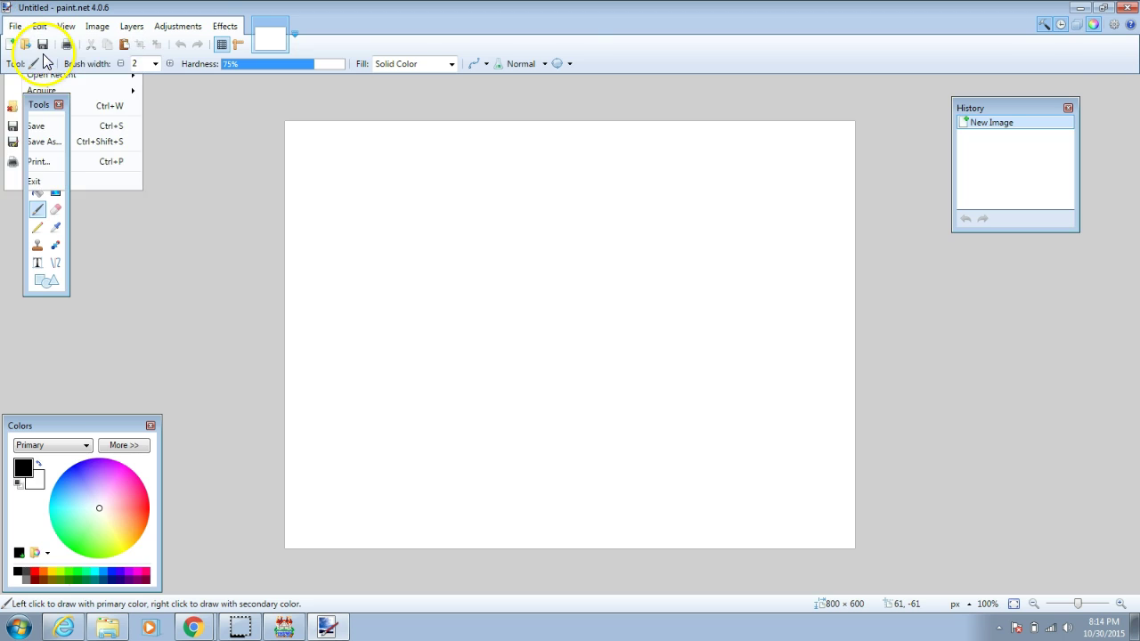
pyautogui.click(156, 47)
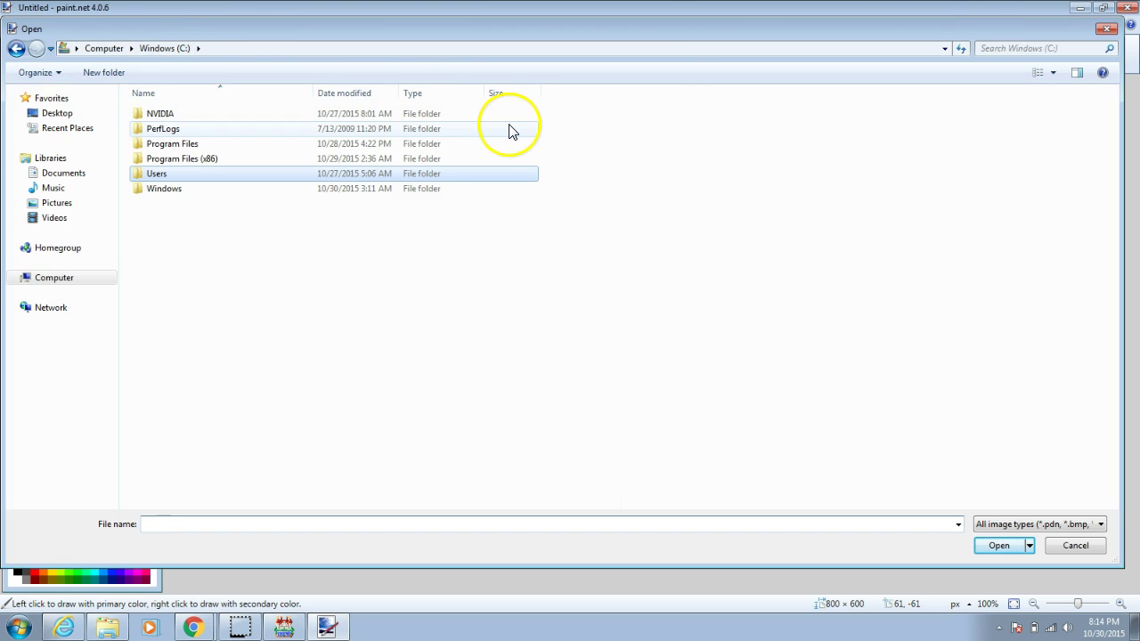
pyautogui.click(1024, 47)
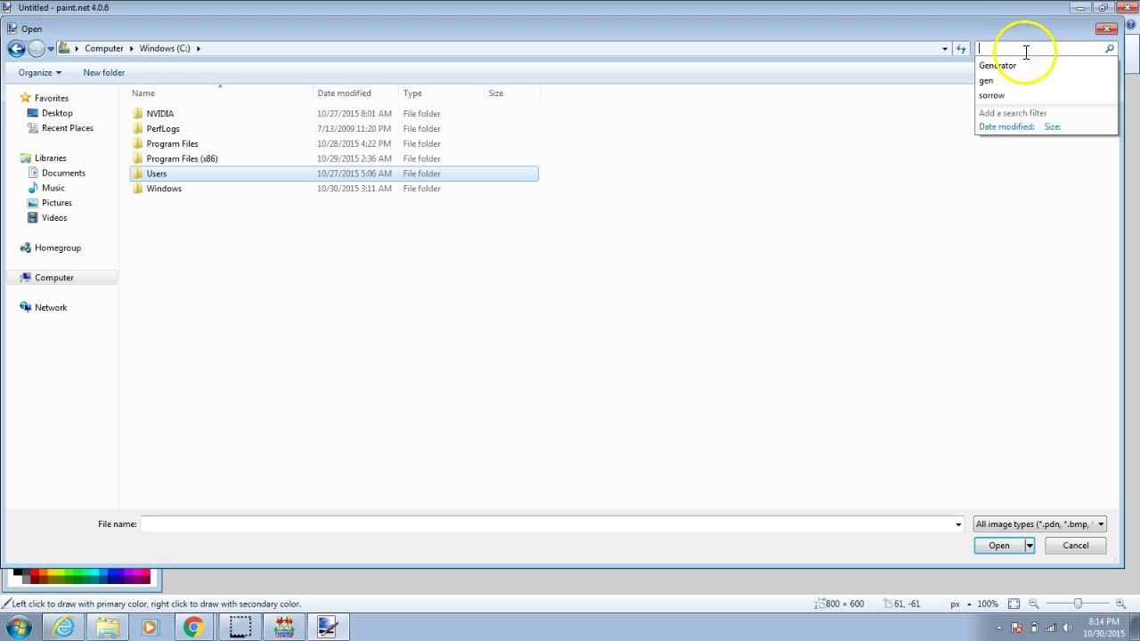
pyautogui.click(999, 66)
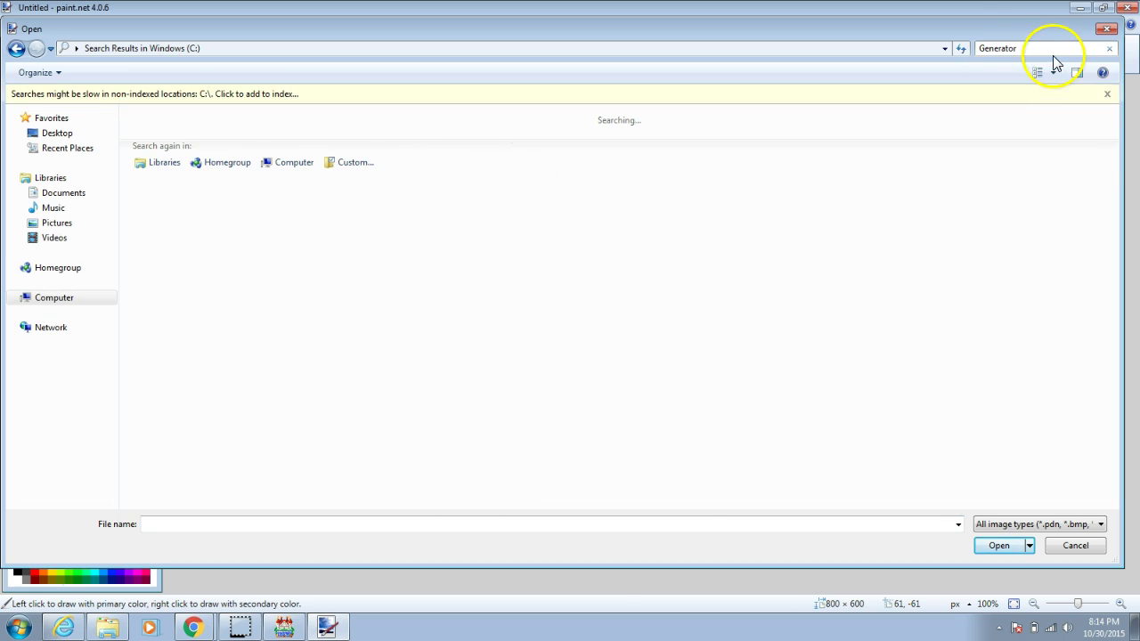
pyautogui.click(1033, 48)
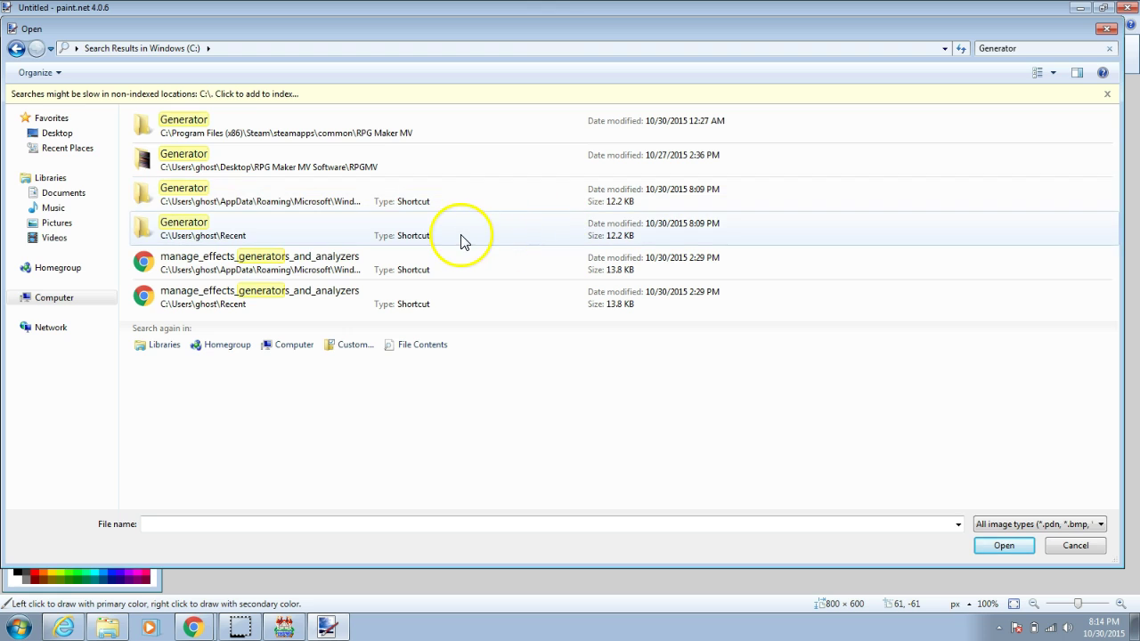
pyautogui.doubleClick(374, 167)
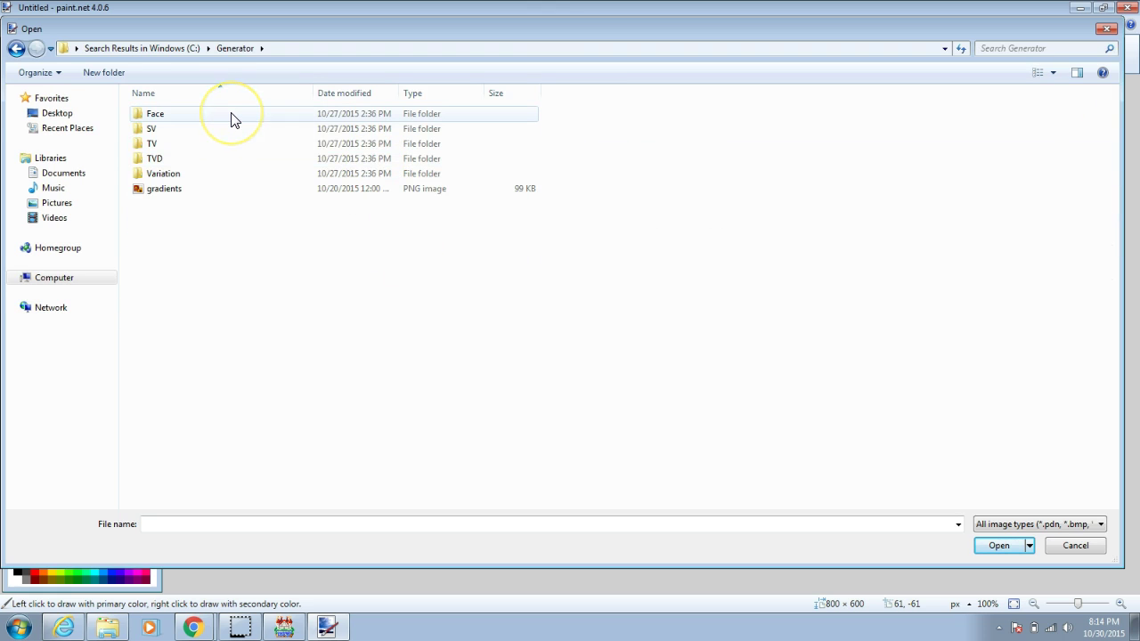
pyautogui.doubleClick(233, 121)
pyautogui.doubleClick(213, 133)
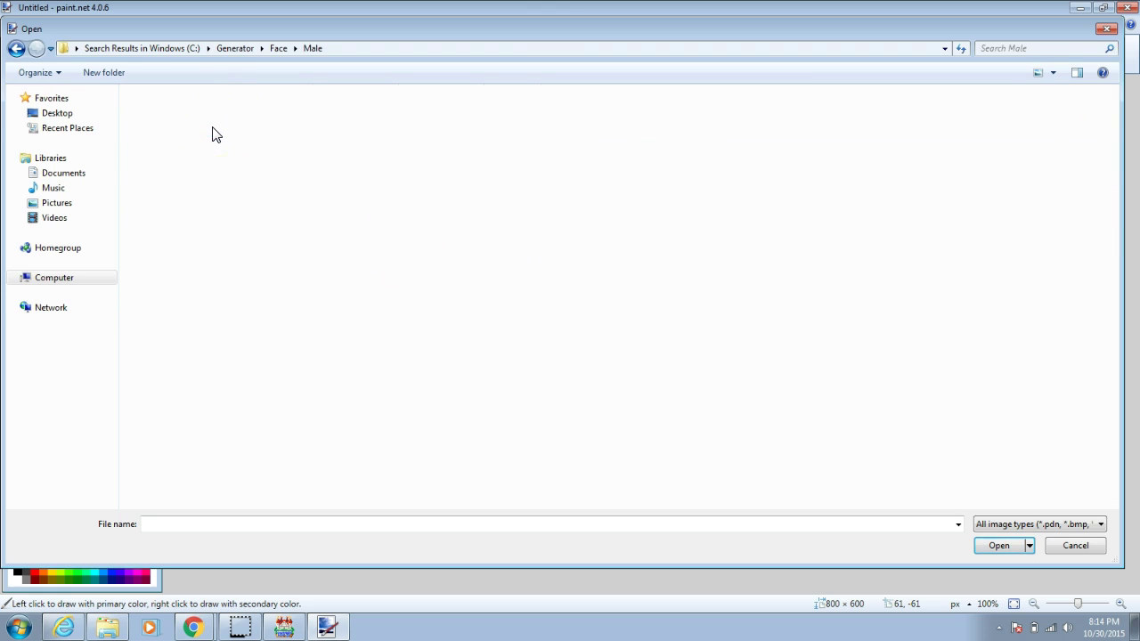
pyautogui.doubleClick(255, 129)
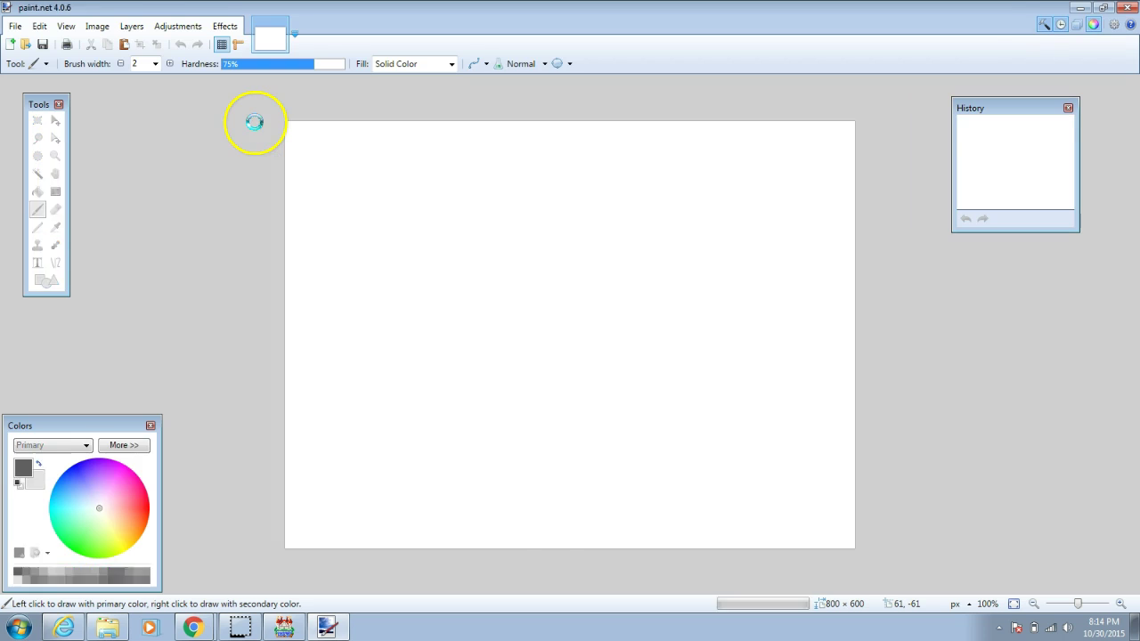
# - Zoom in and draw four black brush swirls around the accessory's grey bar
pyautogui.press('z')
pyautogui.click(590, 304)
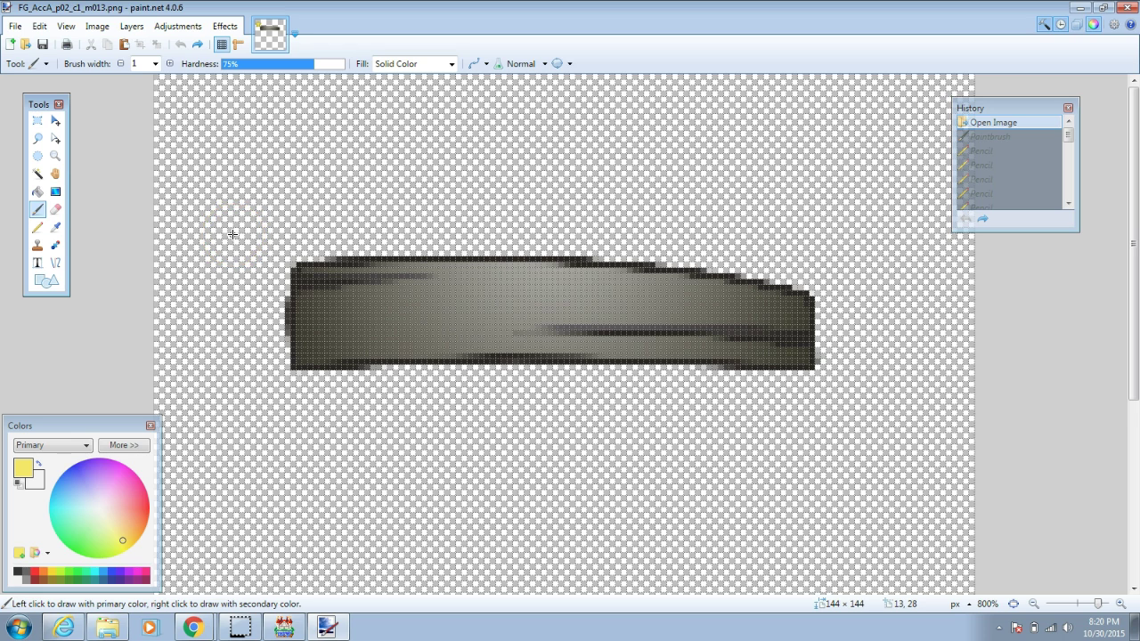
pyautogui.click(18, 571)
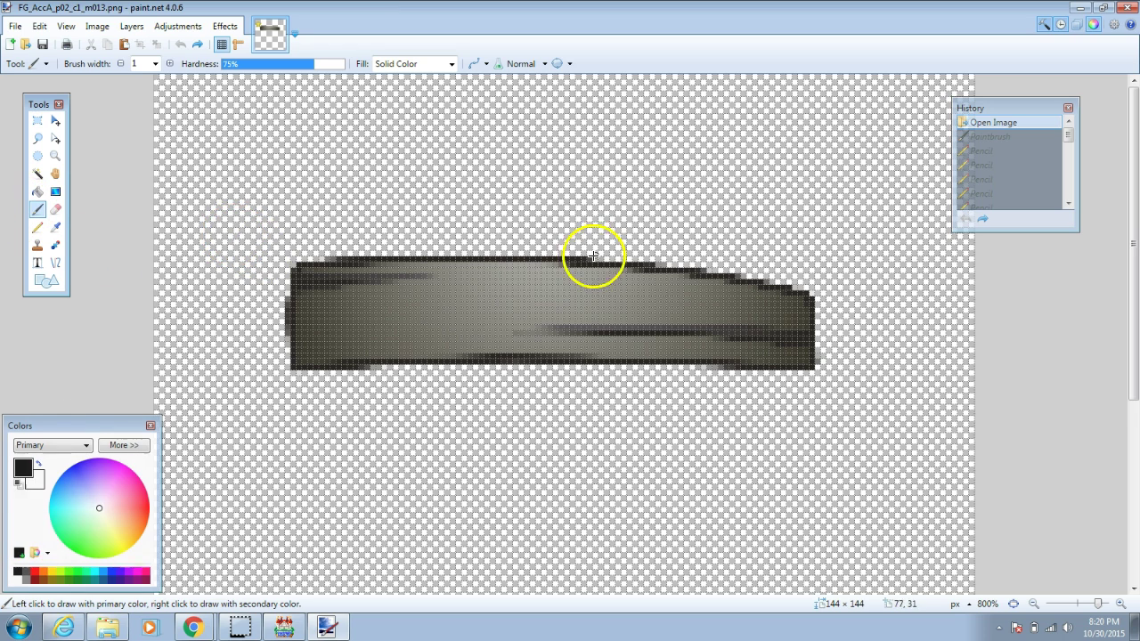
pyautogui.moveTo(579, 257); pyautogui.dragTo(581, 159)
pyautogui.moveTo(587, 330); pyautogui.dragTo(840, 216)
pyautogui.moveTo(436, 315); pyautogui.dragTo(300, 229)
pyautogui.moveTo(677, 329); pyautogui.dragTo(877, 441)
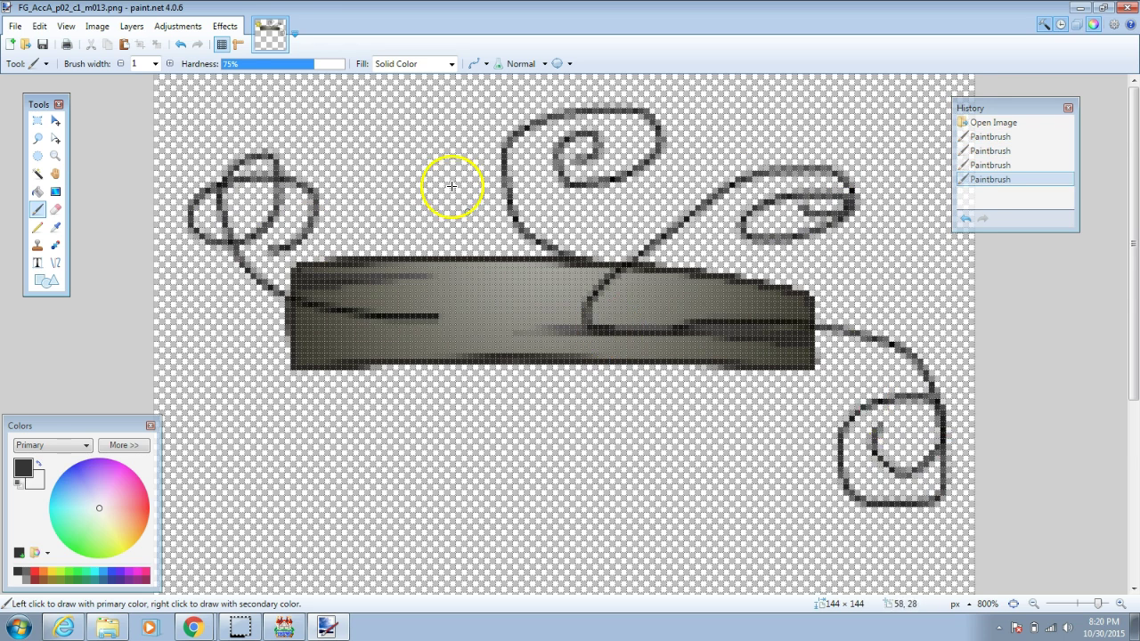
# - Save the edited face accessory and check it in Photo Viewer before closing it
pyautogui.click(13, 27)
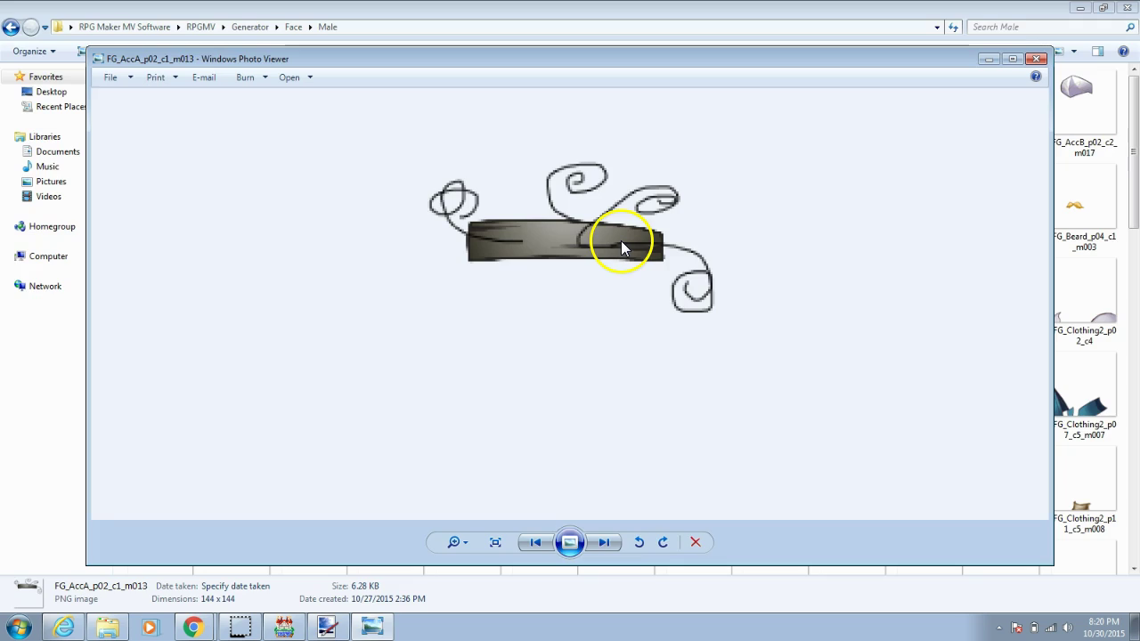
pyautogui.scroll(3, 622, 238)
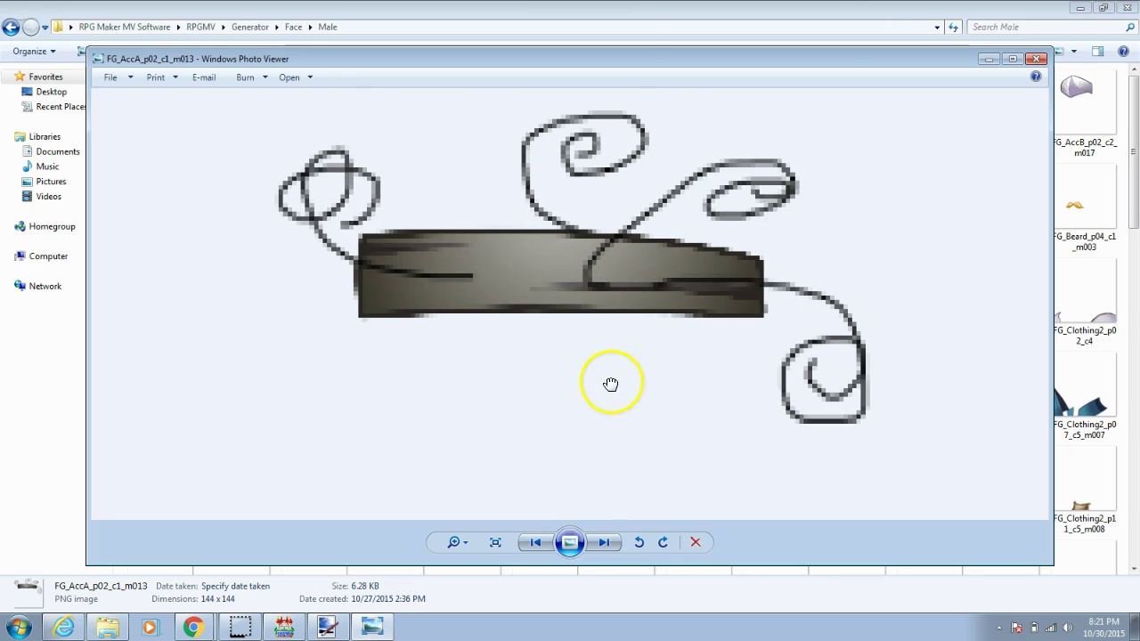
pyautogui.scroll(-3, 611, 382)
pyautogui.click(1036, 59)
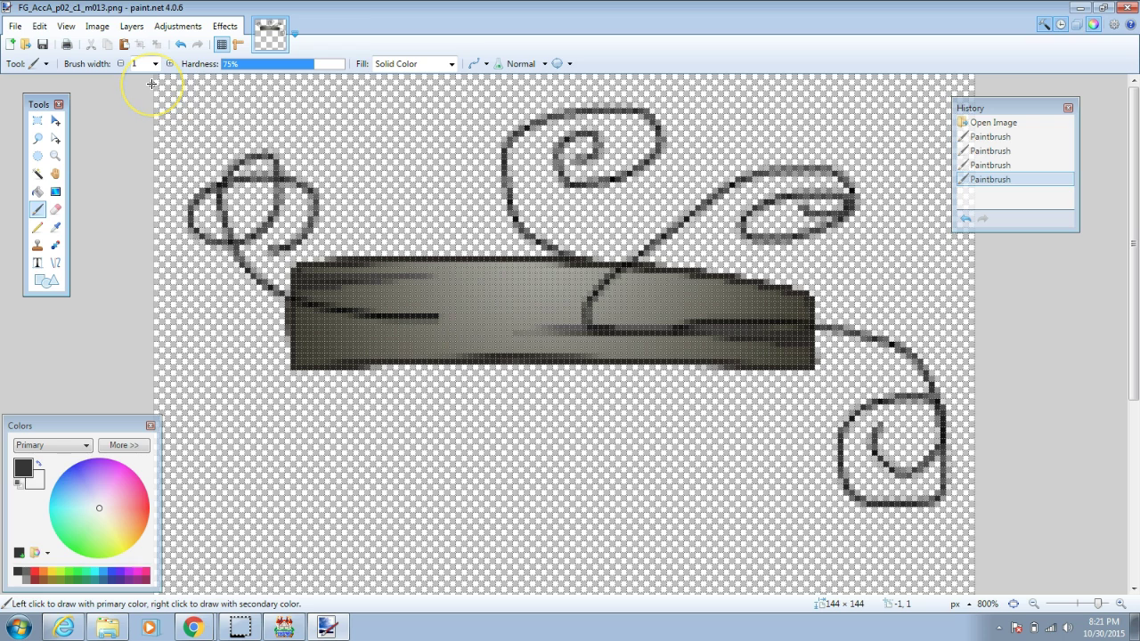
# - Open Generator\SV\Male\SV_AccA_p02.png and zoom so the whole sprite sheet fits
pyautogui.click(15, 26)
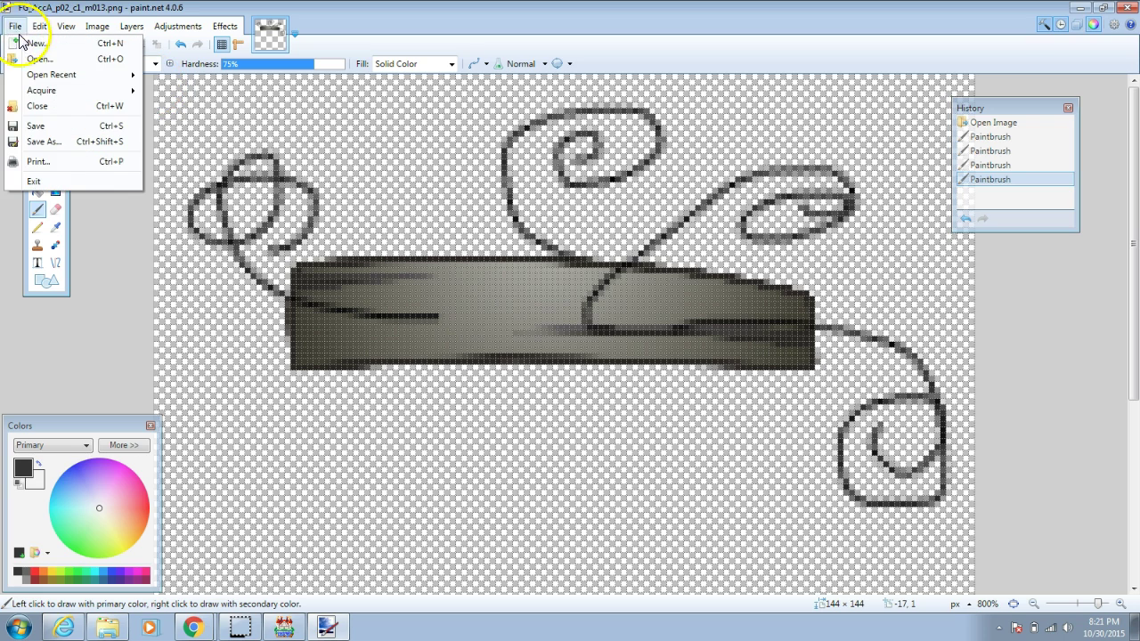
pyautogui.click(31, 56)
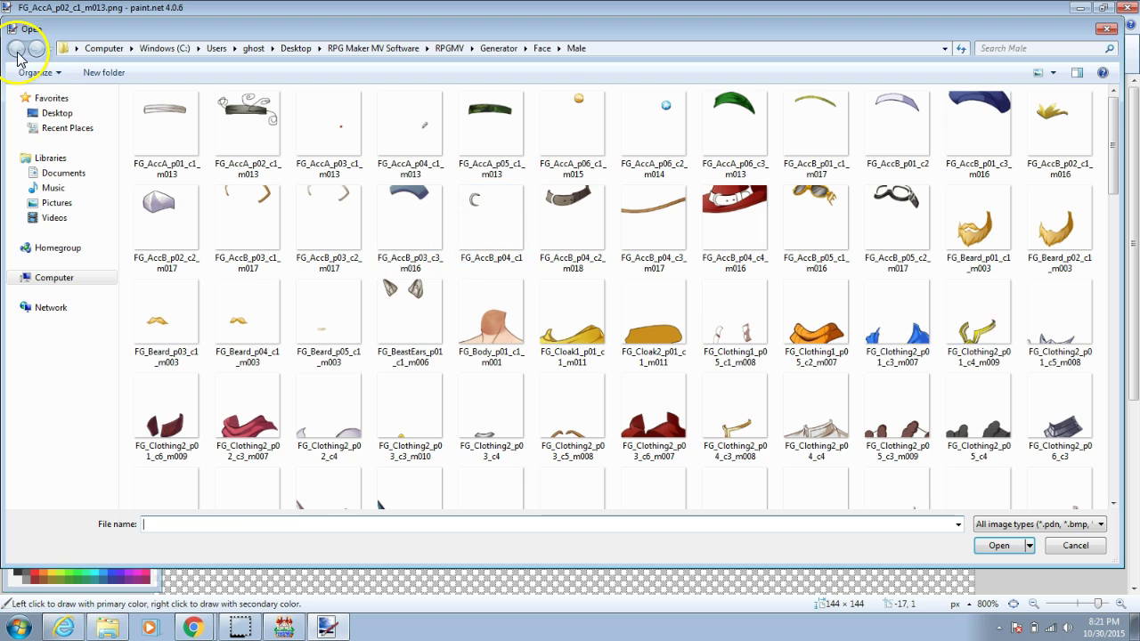
pyautogui.click(500, 50)
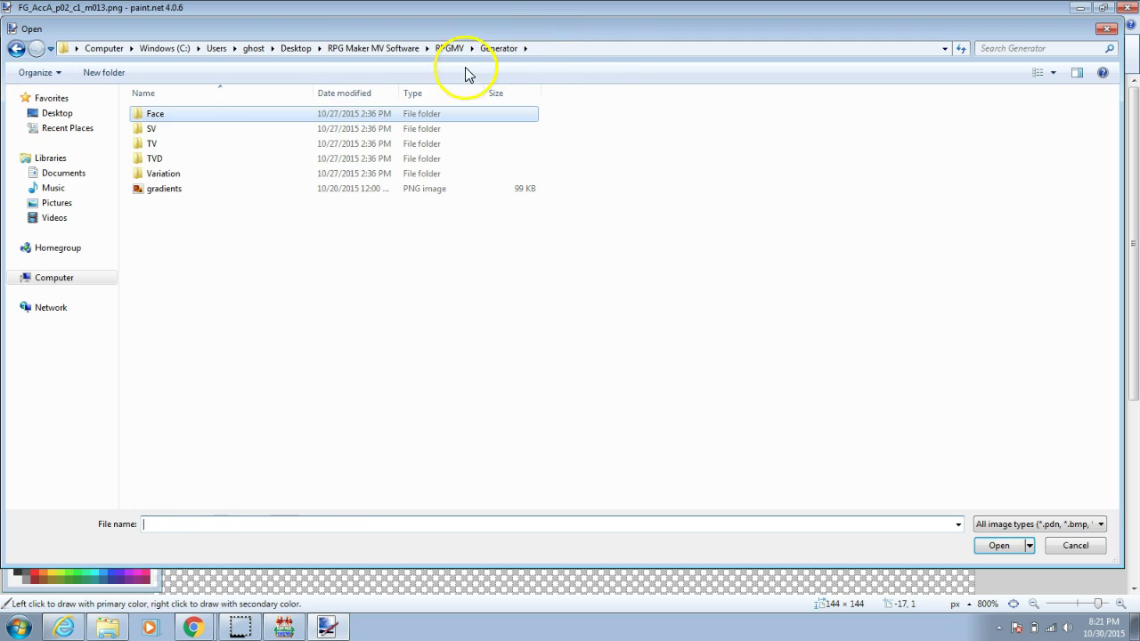
pyautogui.doubleClick(197, 134)
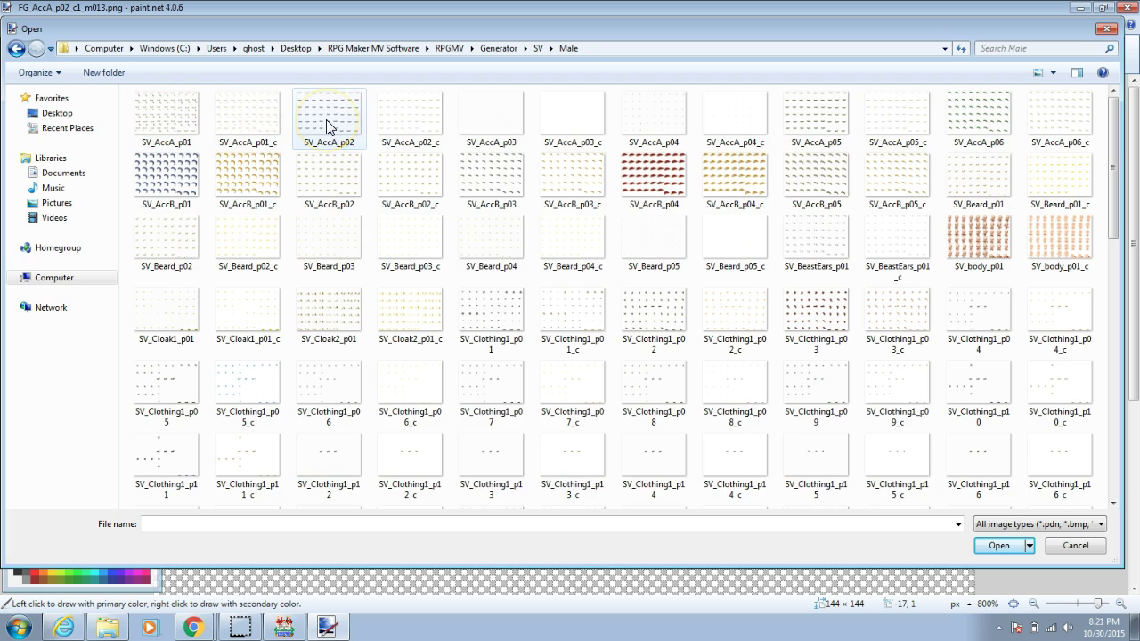
pyautogui.doubleClick(326, 120)
pyautogui.click(55, 156)
pyautogui.click(557, 365)
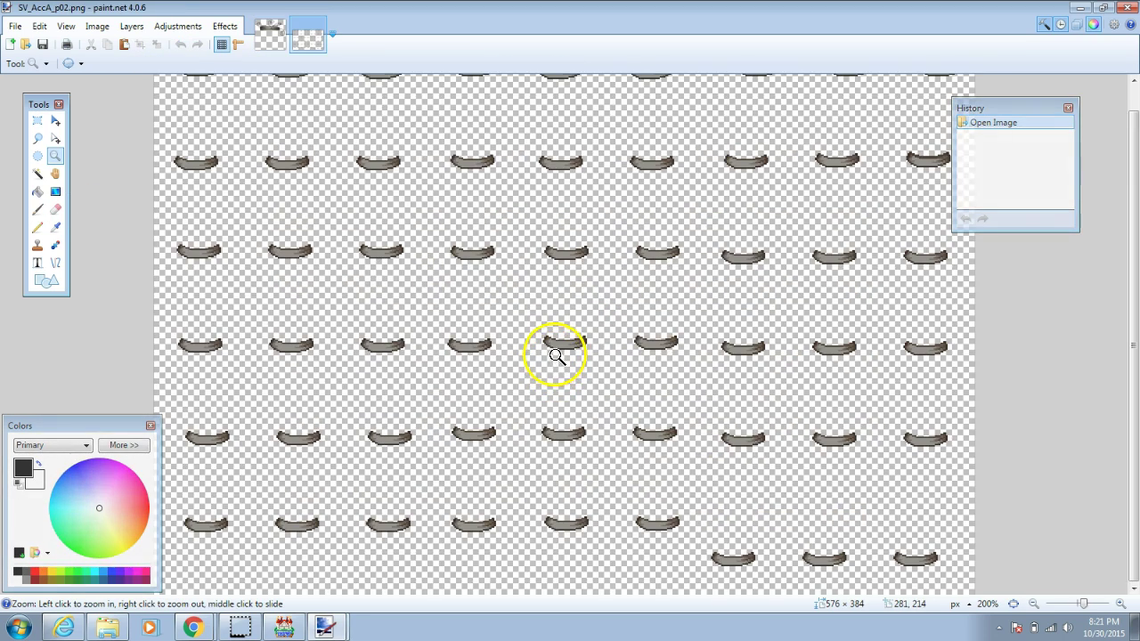
pyautogui.rightClick(548, 347)
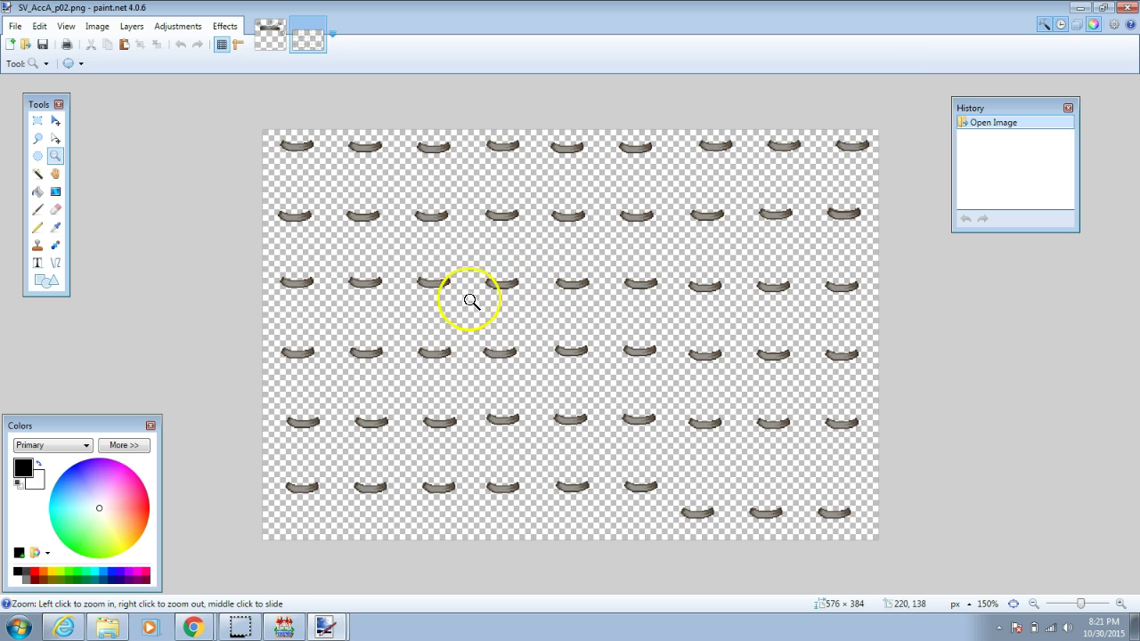
# - Cover the sprites with black scribbles and width-20 brush blobs, then save the sheet
pyautogui.click(37, 209)
pyautogui.moveTo(263, 222); pyautogui.dragTo(313, 214)
pyautogui.moveTo(285, 143); pyautogui.dragTo(312, 147)
pyautogui.moveTo(292, 282)
pyautogui.mouseDown()
pyautogui.moveTo(284, 358)
pyautogui.moveTo(329, 475)
pyautogui.moveTo(353, 306)
pyautogui.mouseUp()
pyautogui.click(138, 64)
pyautogui.write('20')
pyautogui.moveTo(434, 216)
pyautogui.mouseDown()
pyautogui.moveTo(636, 166)
pyautogui.moveTo(712, 390)
pyautogui.moveTo(790, 280)
pyautogui.moveTo(840, 351)
pyautogui.moveTo(837, 514)
pyautogui.mouseUp()
pyautogui.click(15, 26)
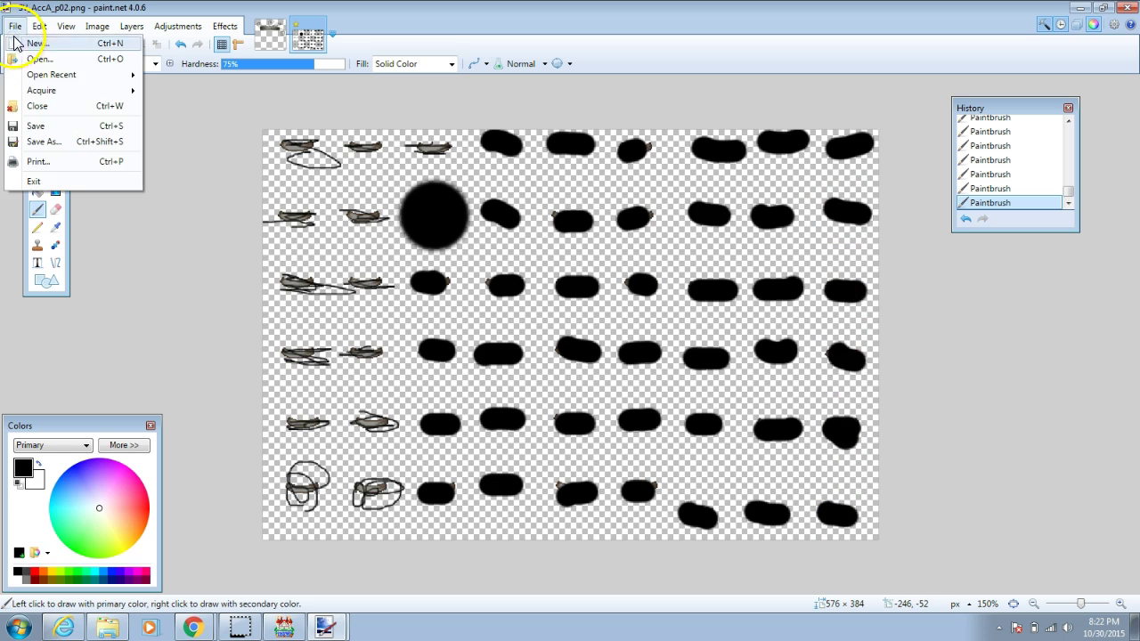
pyautogui.click(51, 138)
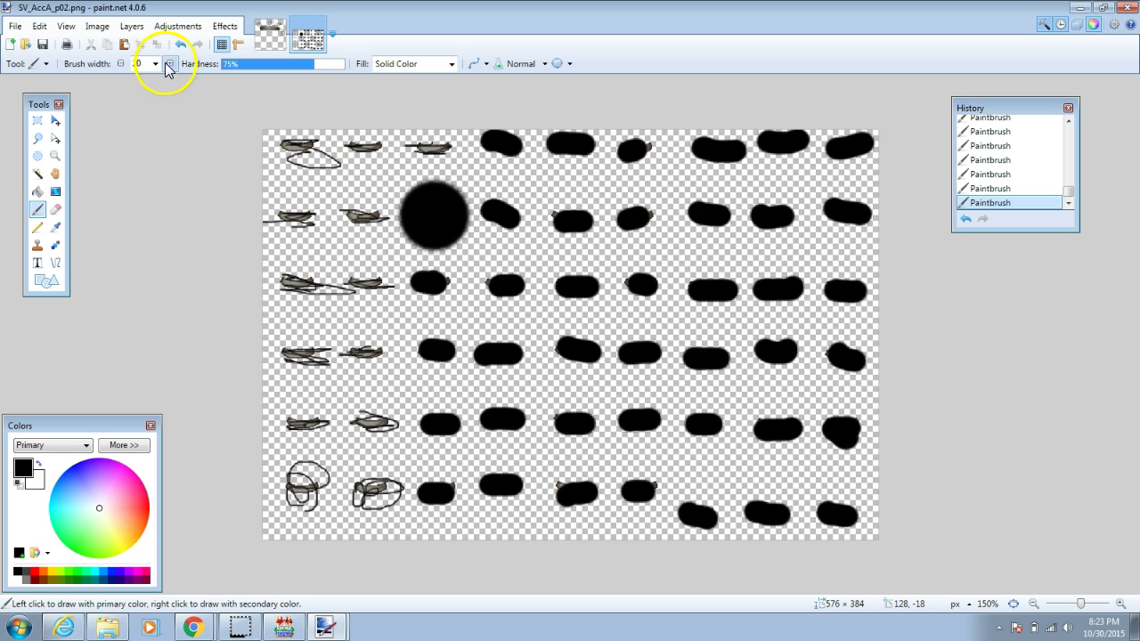
# - Open TV_AccA_p02 from Generator's TV > Male folder and paint black blobs over its sprites
pyautogui.click(16, 26)
pyautogui.click(26, 55)
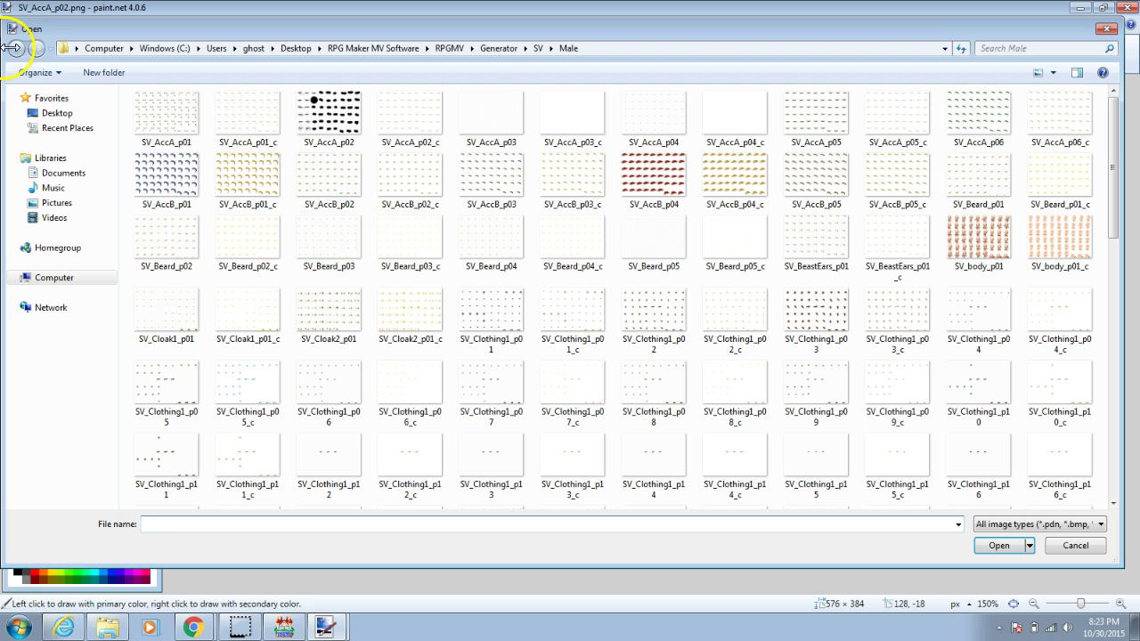
pyautogui.click(496, 49)
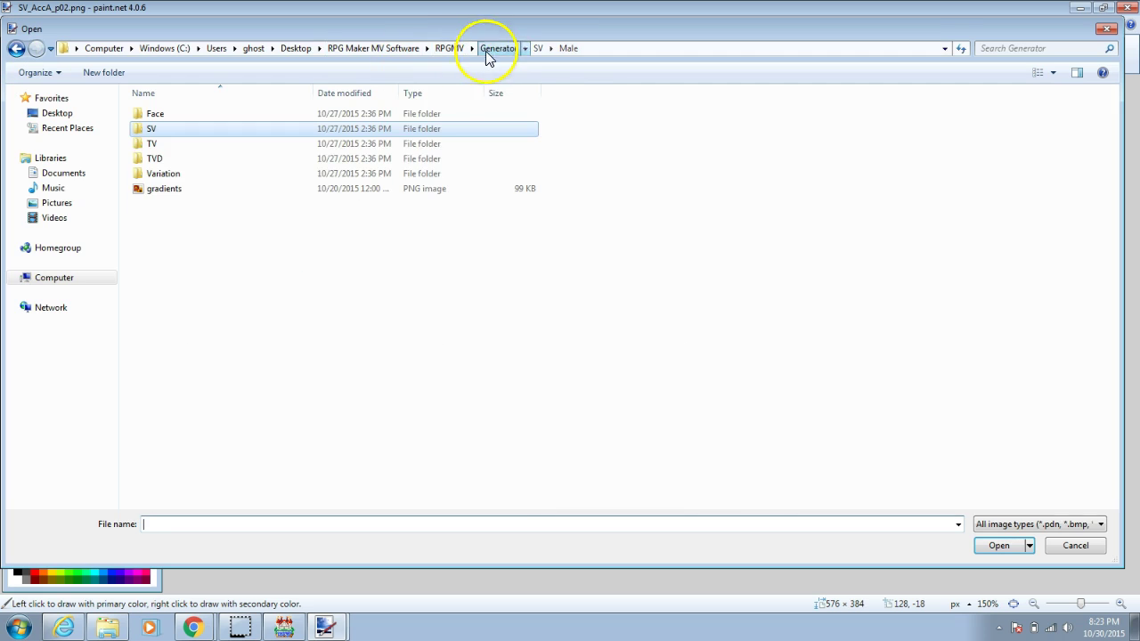
pyautogui.doubleClick(223, 145)
pyautogui.press('BackSpace')
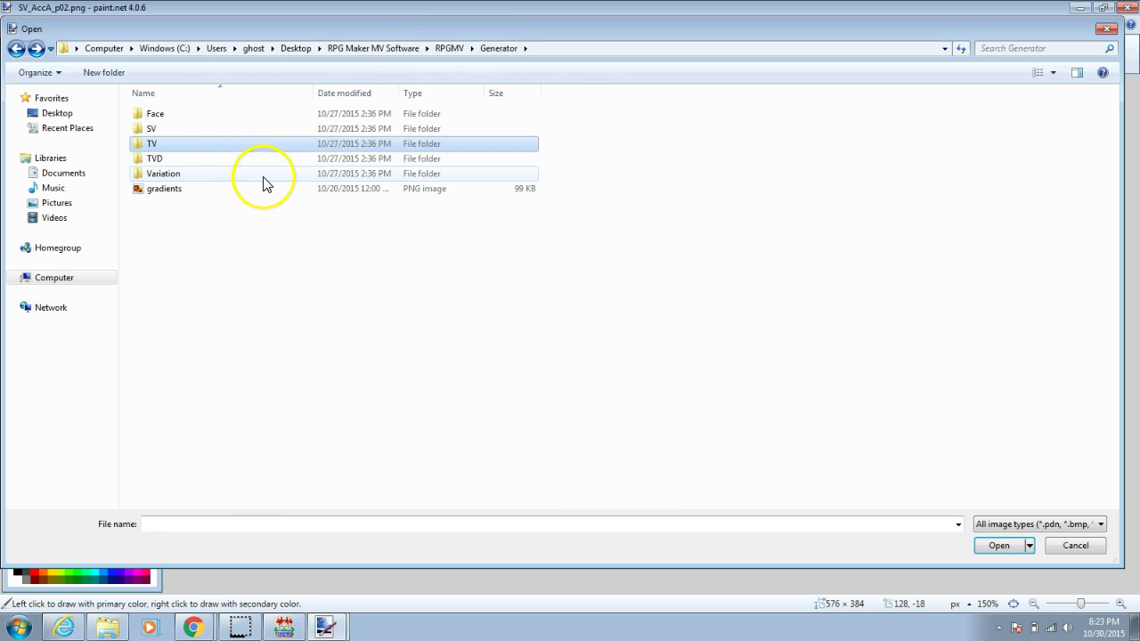
pyautogui.doubleClick(196, 145)
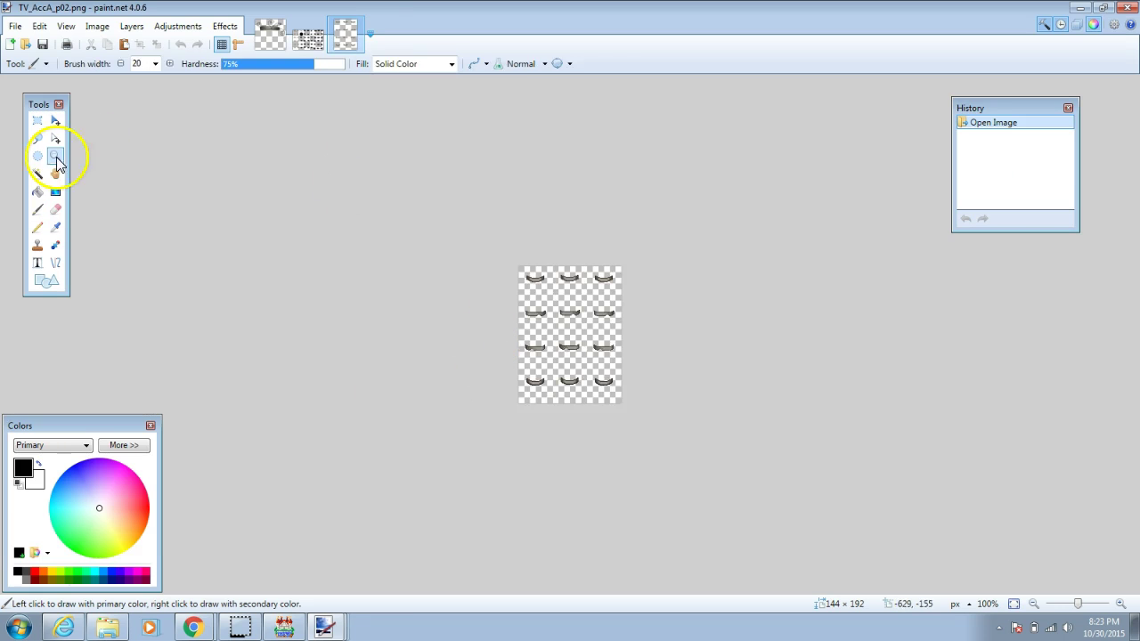
pyautogui.hotkey('ctrl', '+')
pyautogui.moveTo(485, 218)
pyautogui.mouseDown()
pyautogui.moveTo(511, 219)
pyautogui.moveTo(649, 389)
pyautogui.moveTo(535, 318)
pyautogui.mouseUp()
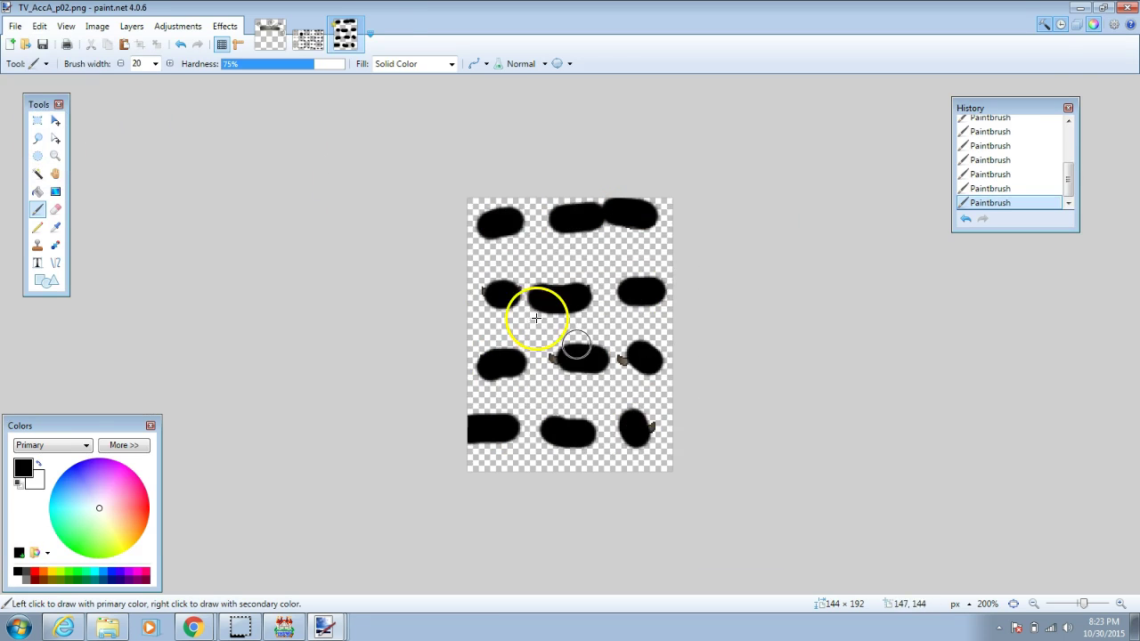
# - Open icon_AccA_p02, paint it solid black, and close paint.net
pyautogui.hotkey('ctrl', 'o')
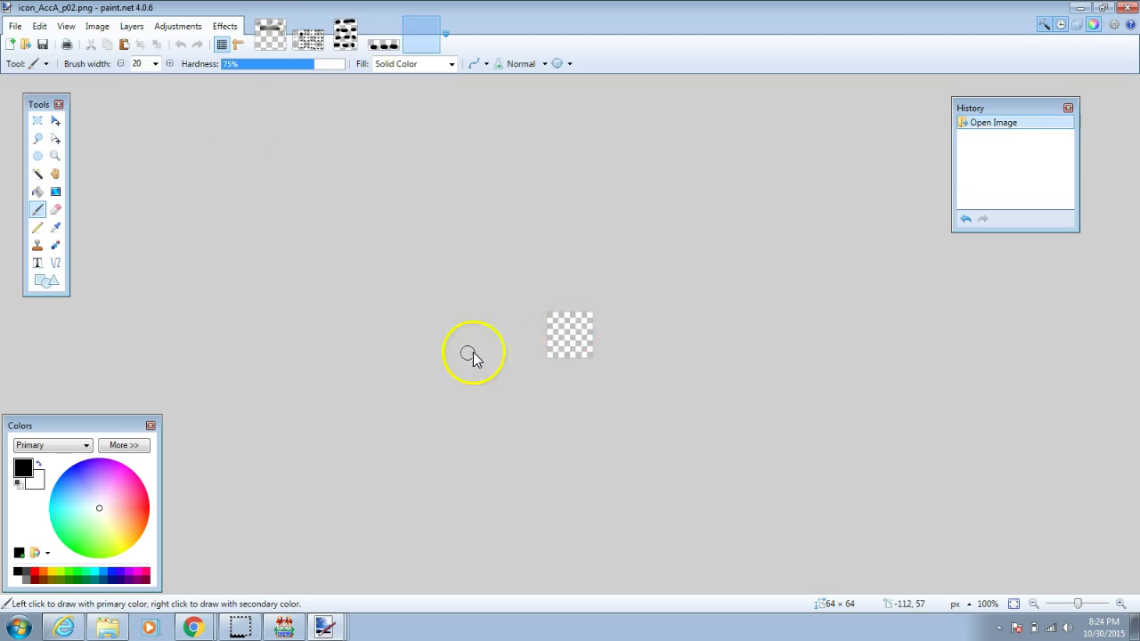
pyautogui.moveTo(560, 322); pyautogui.dragTo(580, 352)
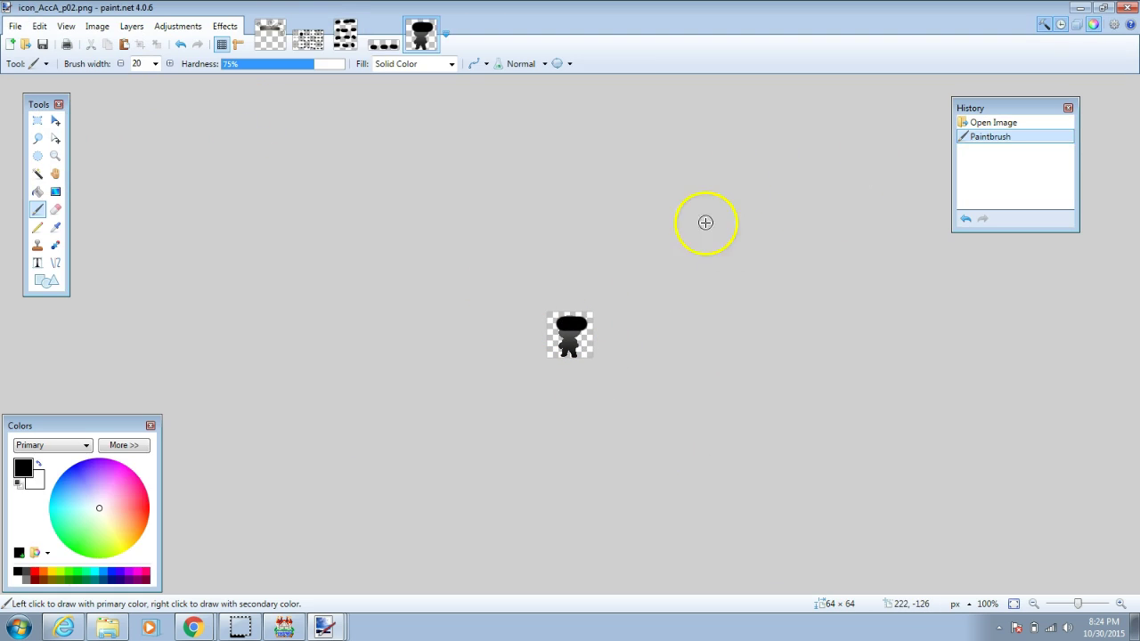
pyautogui.click(1128, 8)
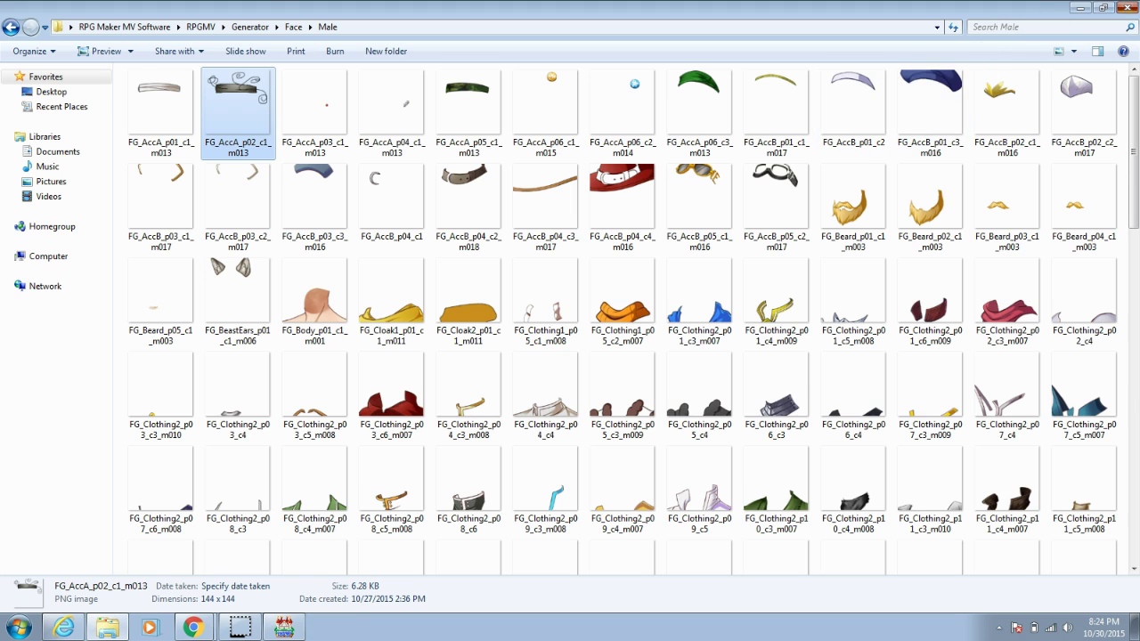
# - Close Explorer and open the Character Generator in RPG Maker MV over the dungeon map
pyautogui.click(1128, 8)
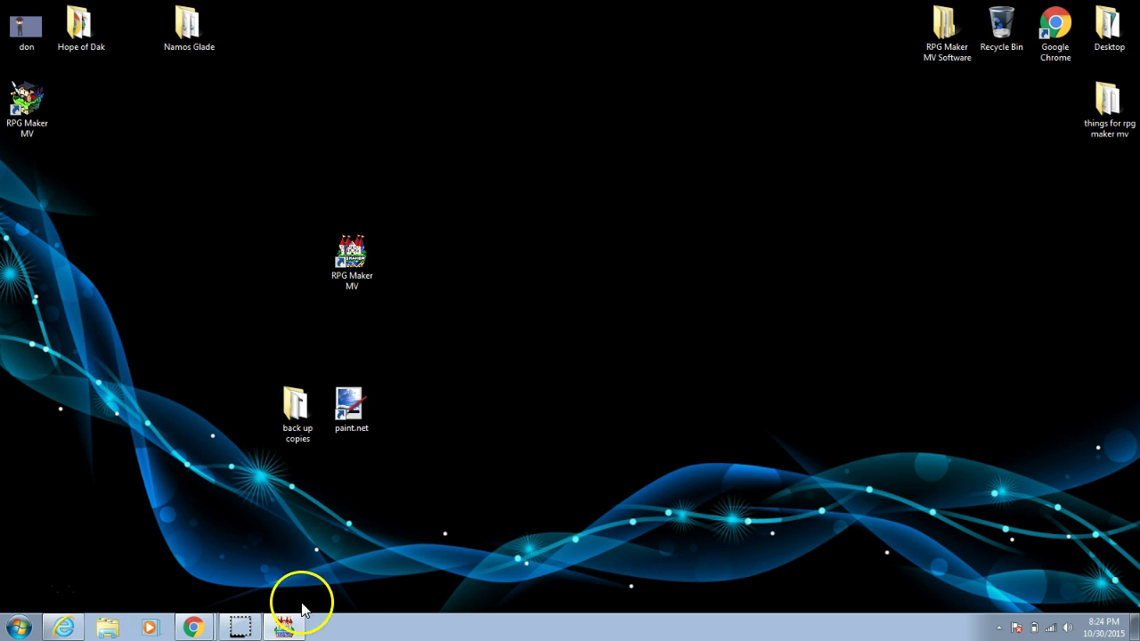
pyautogui.click(286, 625)
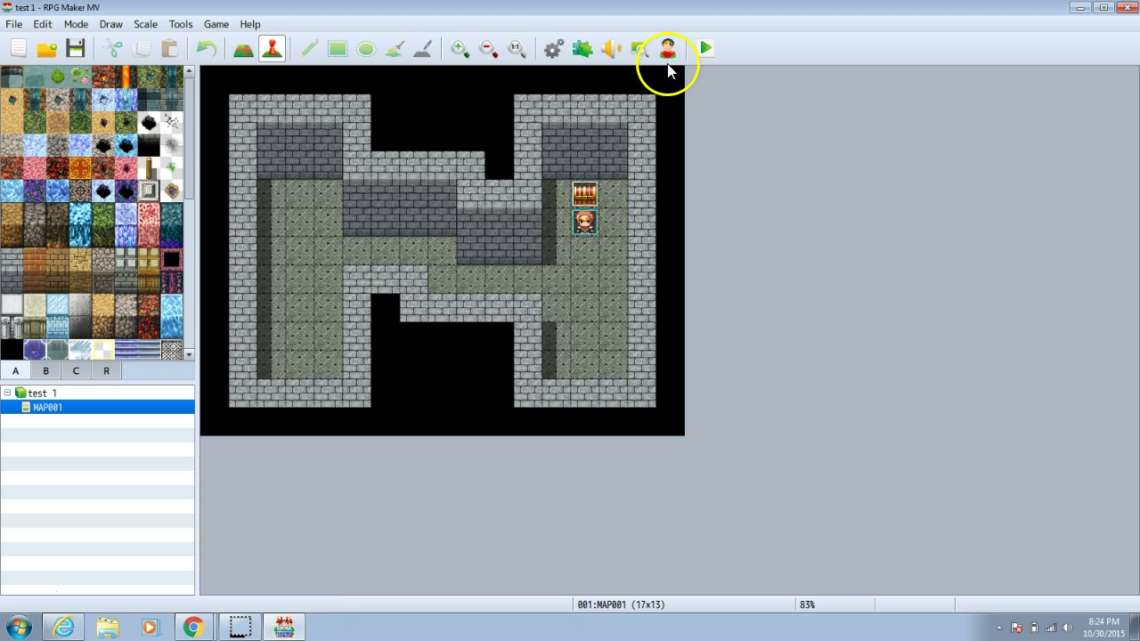
pyautogui.click(667, 49)
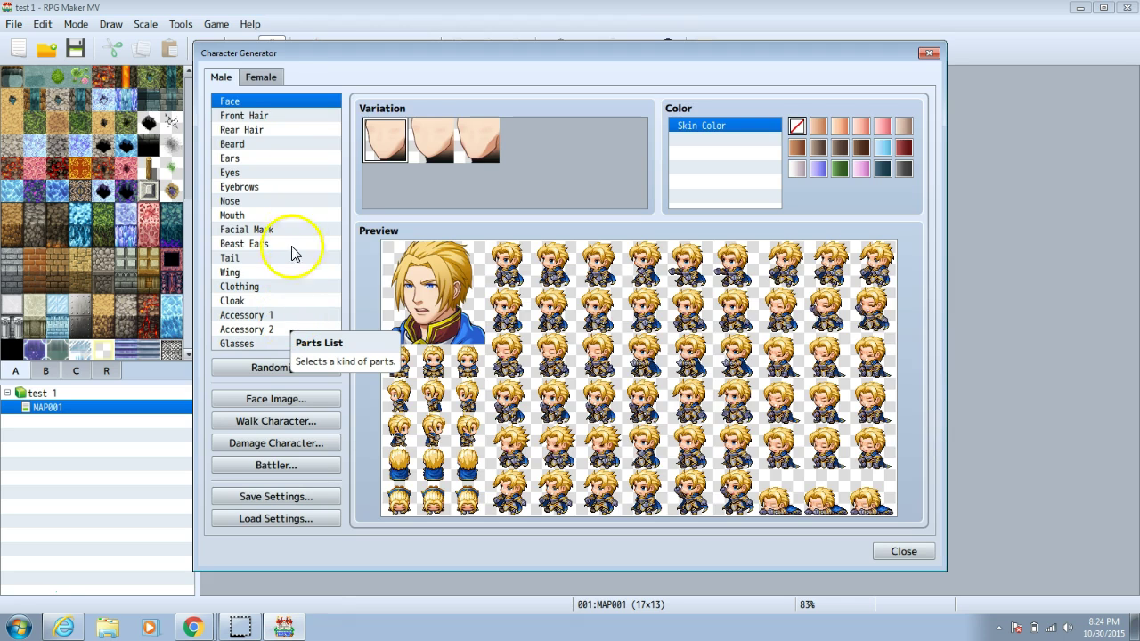
# - Apply the third Accessory 1 variation to the male character and colour it orange-gold
pyautogui.click(258, 315)
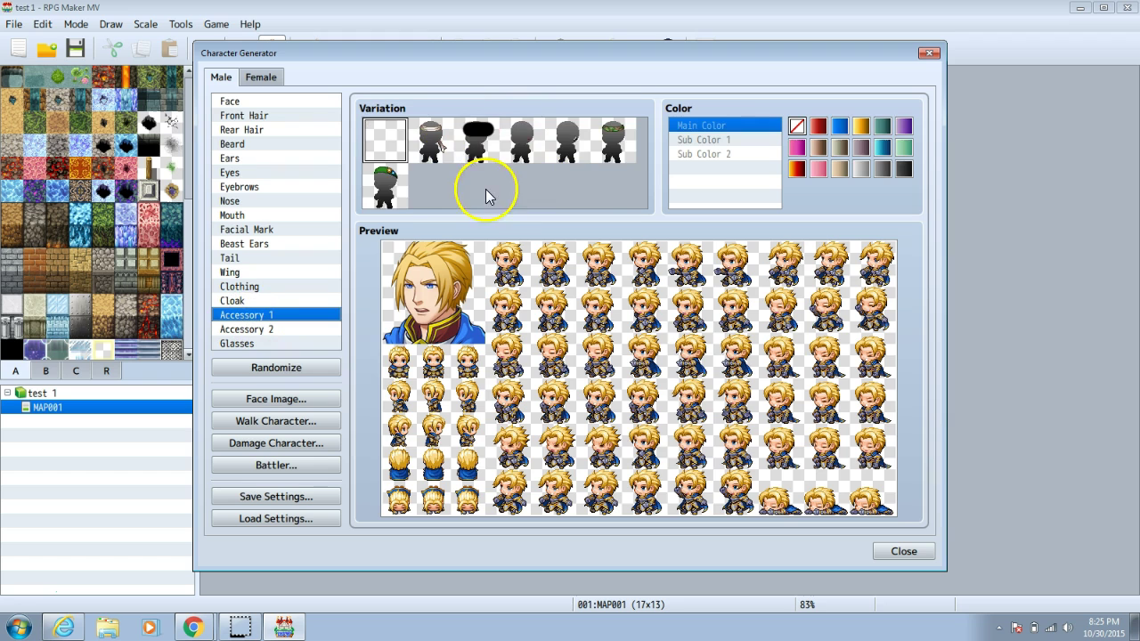
pyautogui.click(478, 144)
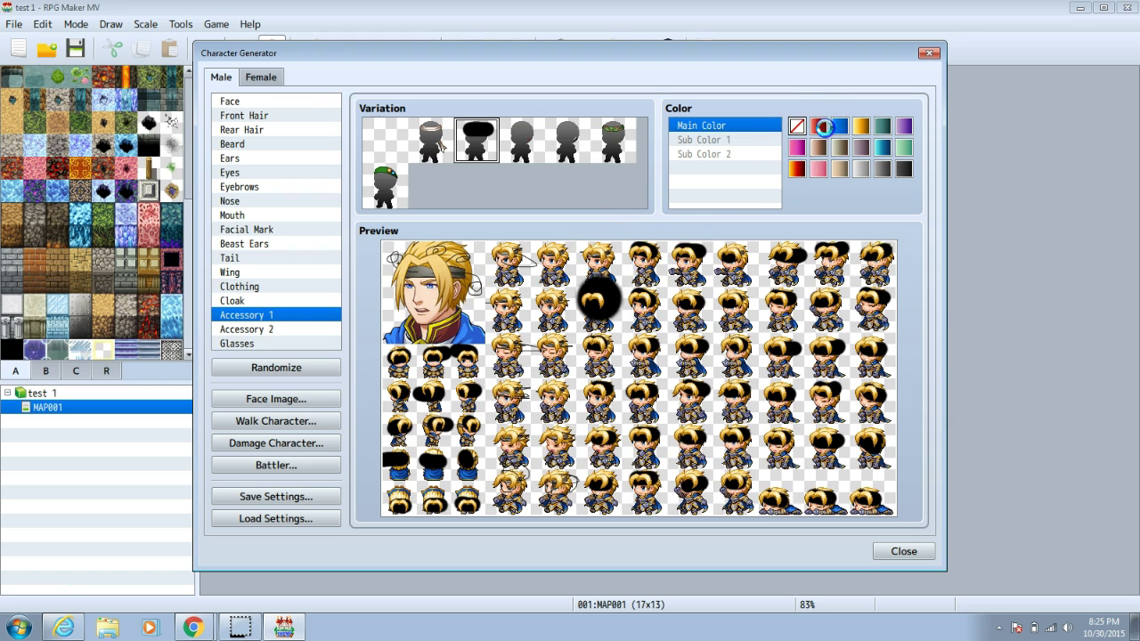
pyautogui.click(860, 126)
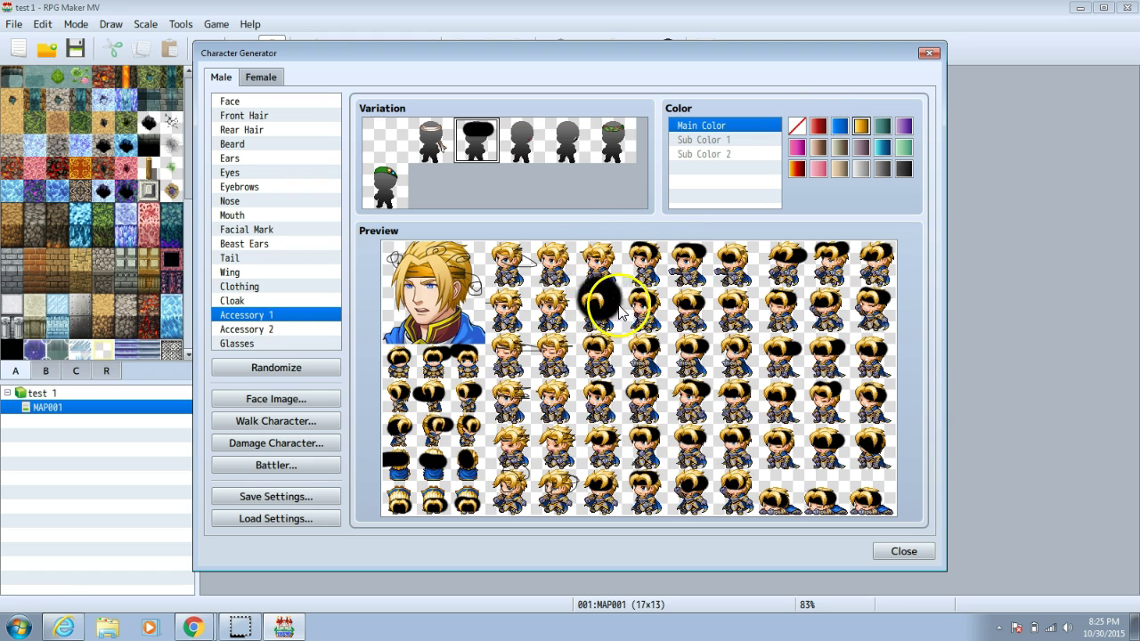